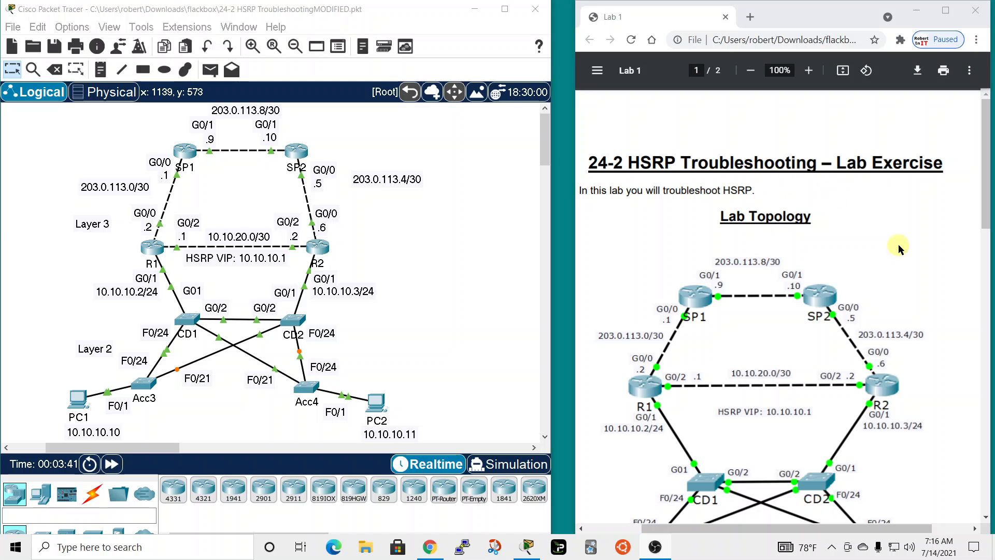
# Read through the HSRP Troubleshooting lab instructions, including the task, completion criteria and command restrictions.
pyautogui.scroll(-10, 902, 234)
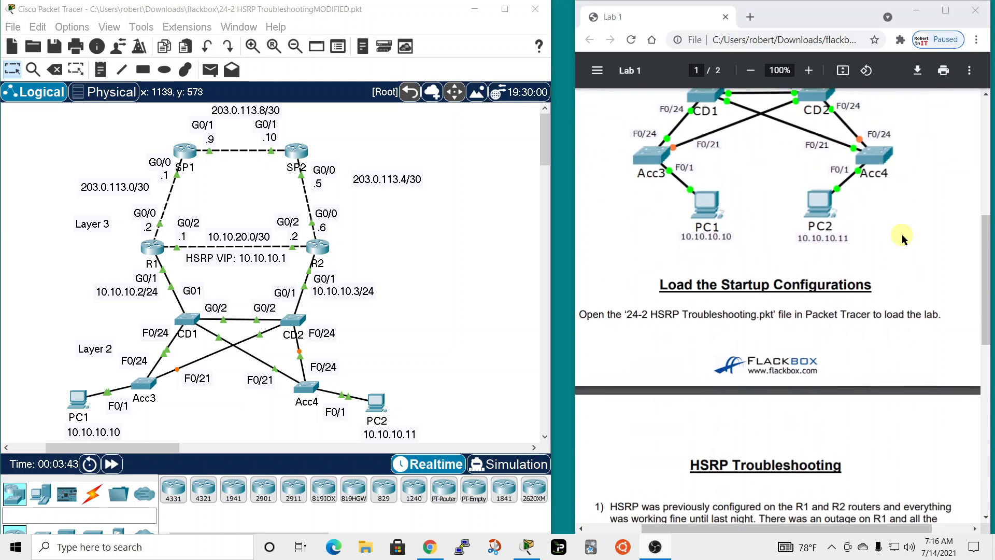
pyautogui.scroll(-3, 902, 235)
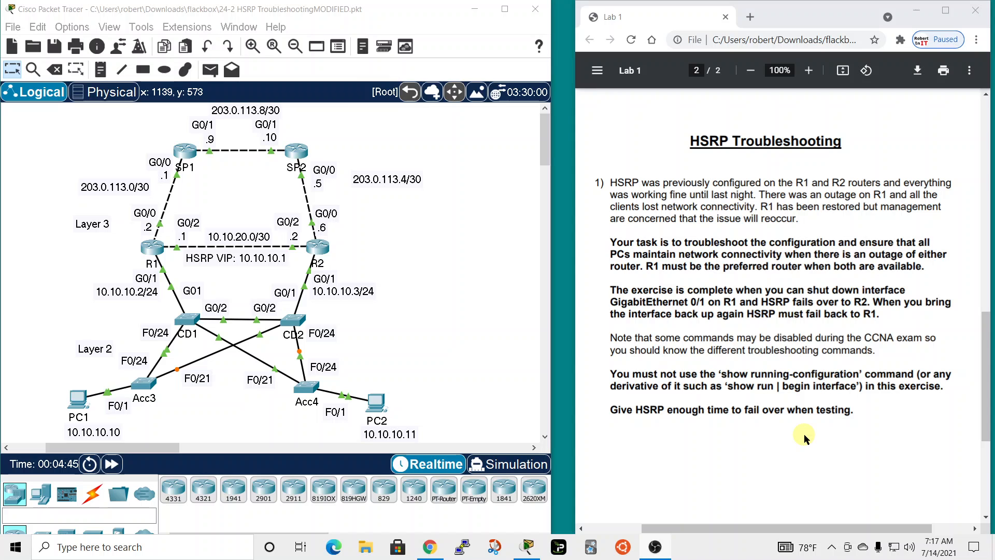
pyautogui.scroll(-5, 795, 439)
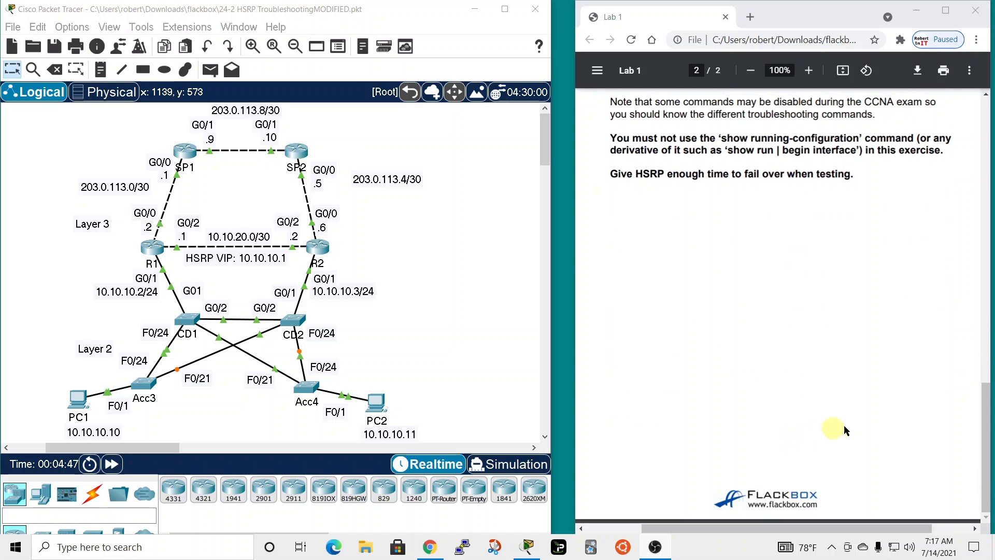
pyautogui.scroll(5, 843, 425)
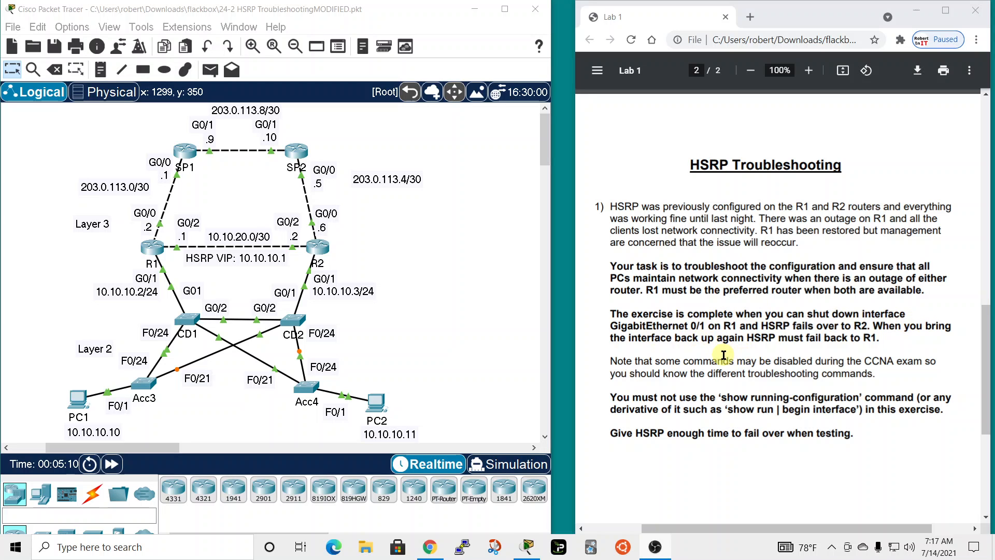
# Test PC1's connectivity to the HSRP virtual IP by running ping 10.10.10.1 in its Command Prompt, and close the PC1 window.
pyautogui.click(78, 399)
pyautogui.moveTo(434, 89); pyautogui.dragTo(514, 73)
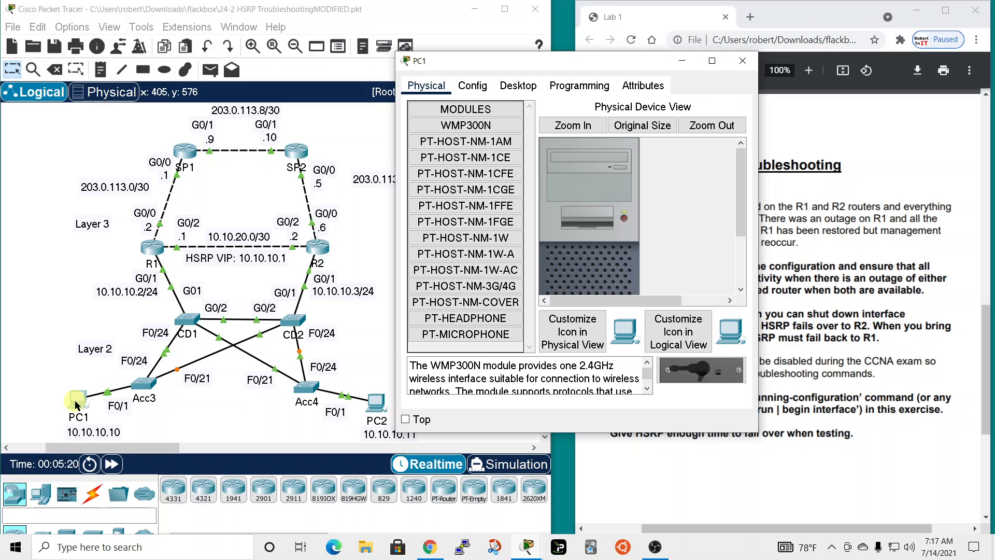
pyautogui.moveTo(569, 55); pyautogui.dragTo(475, 52)
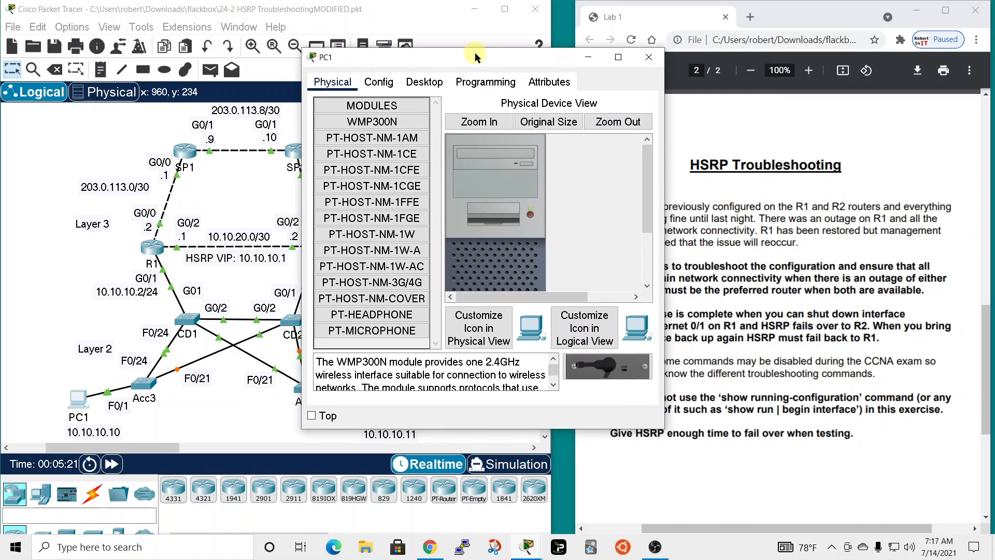
pyautogui.click(419, 84)
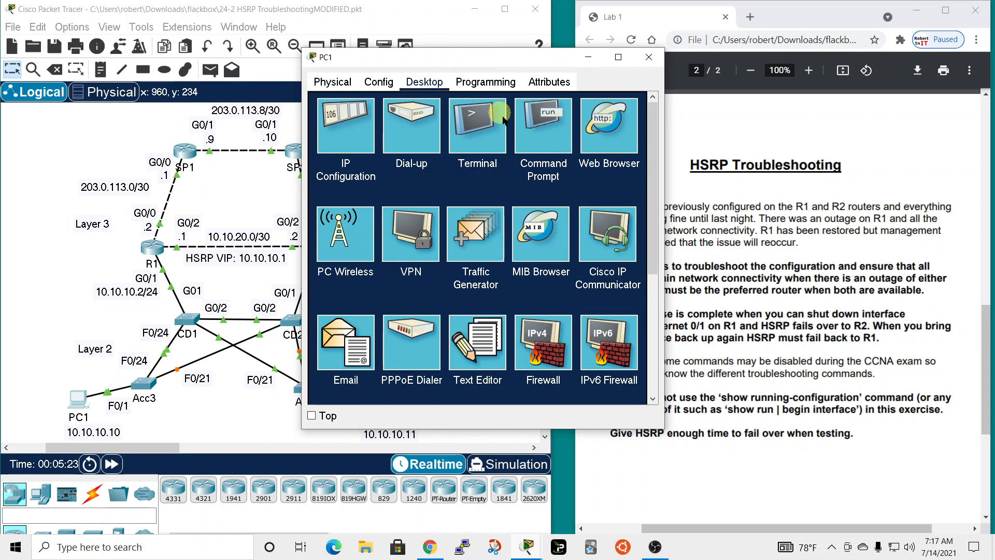
pyautogui.click(537, 127)
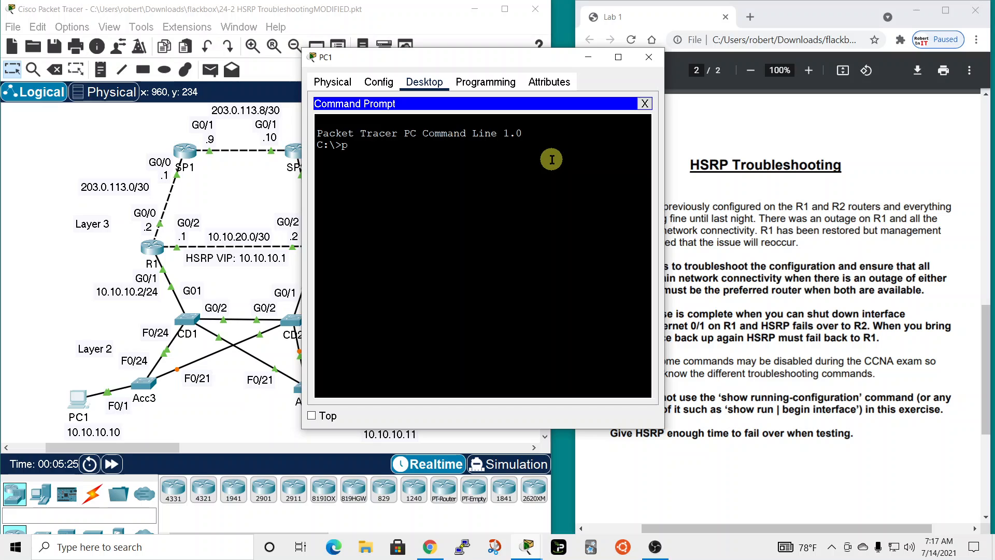
pyautogui.write('ping 10.10.10.1')
pyautogui.press('Return')
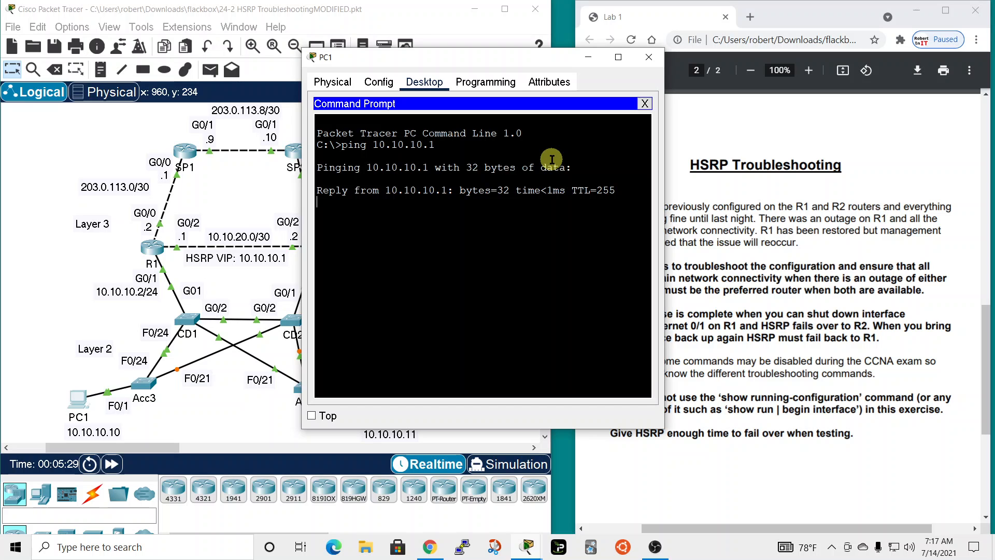
pyautogui.click(648, 57)
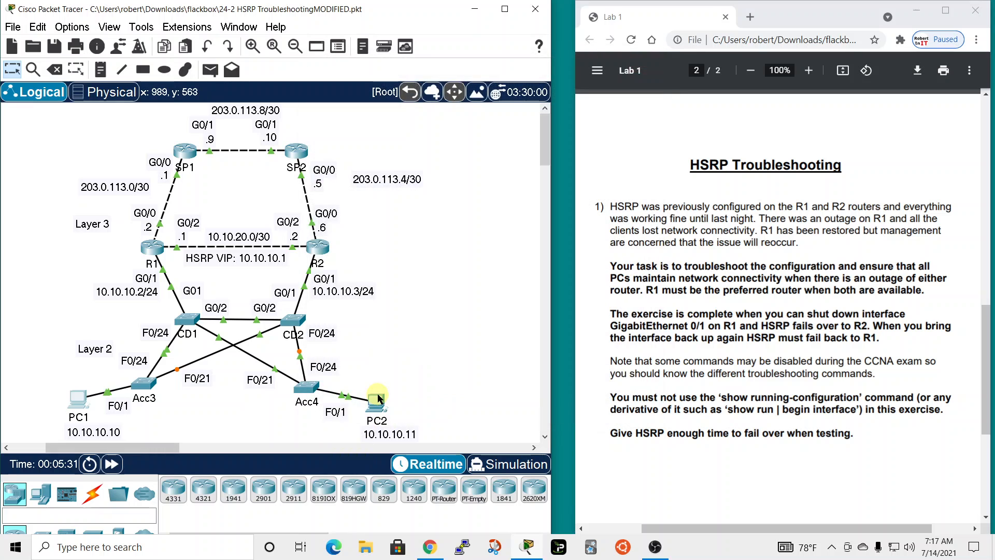
# Test PC2's connectivity to the HSRP virtual IP by running ping 10.10.10.1 in its Command Prompt, and close the PC2 window.
pyautogui.click(375, 399)
pyautogui.click(439, 101)
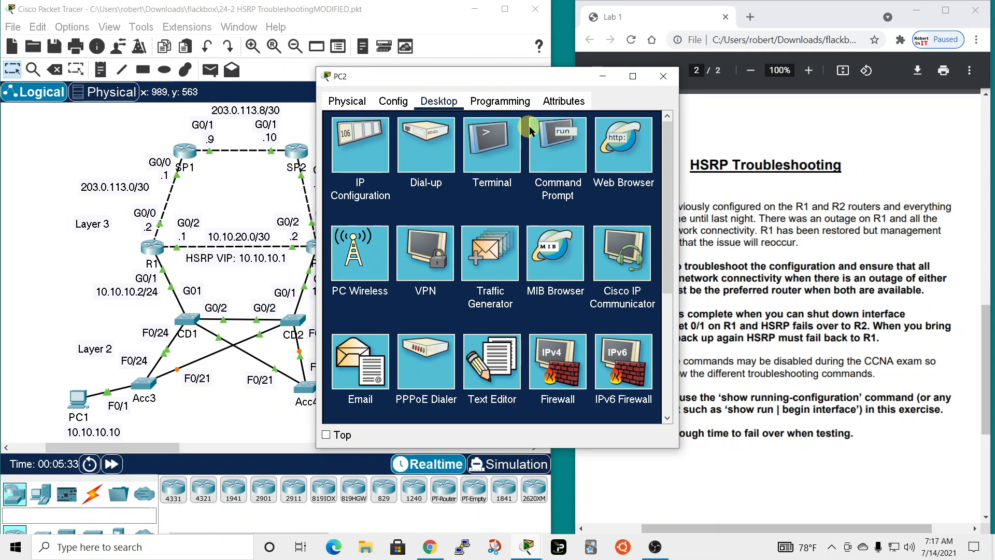
pyautogui.click(554, 144)
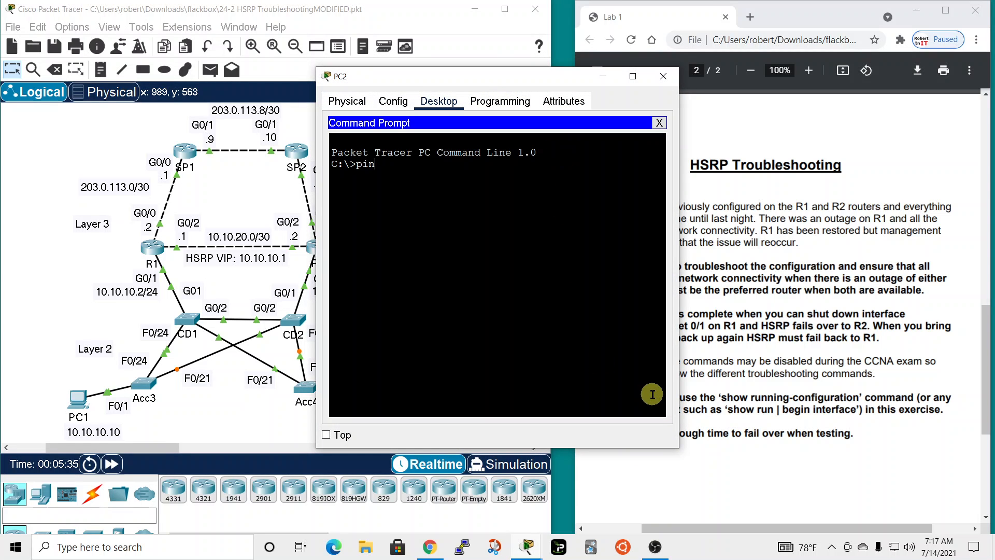
pyautogui.write('ping 10.10.10.1')
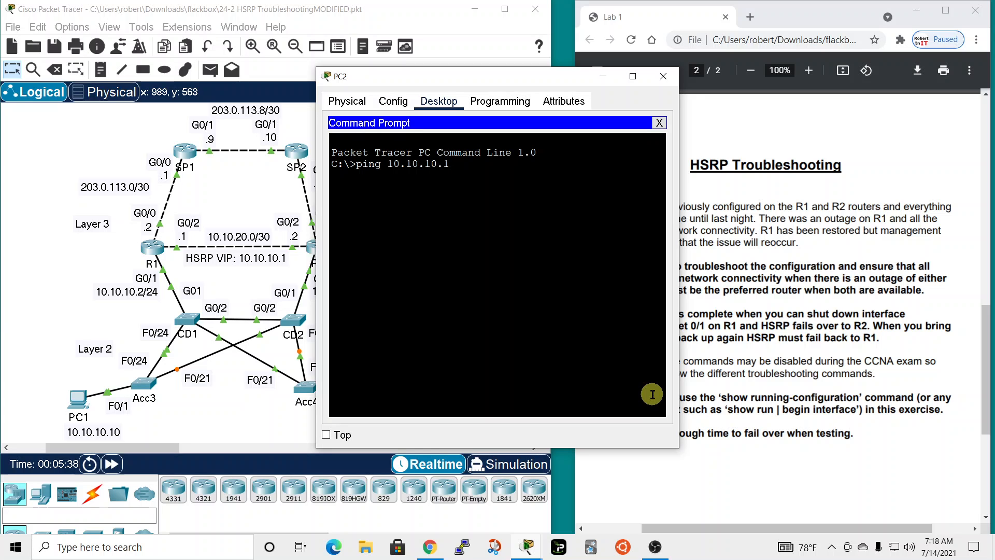
pyautogui.press('Return')
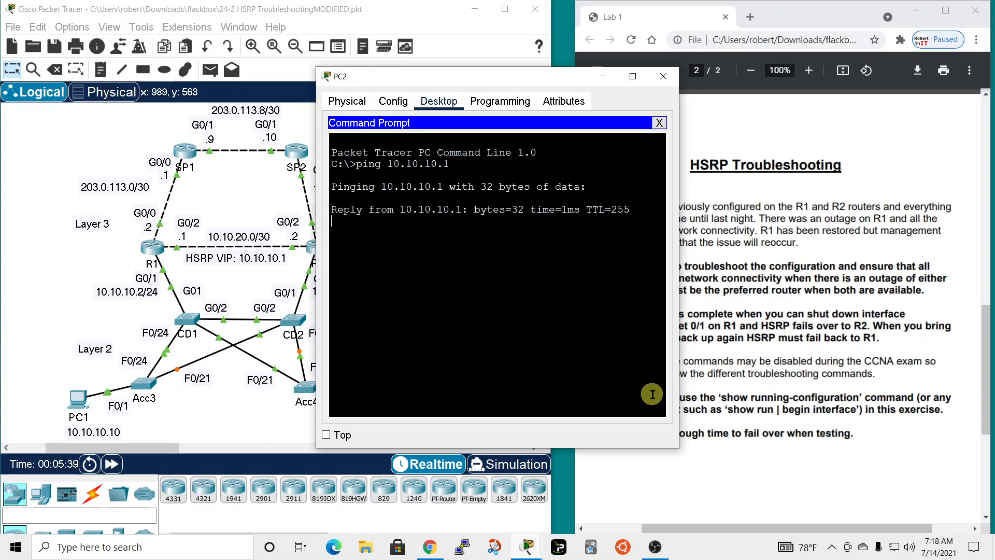
pyautogui.click(666, 73)
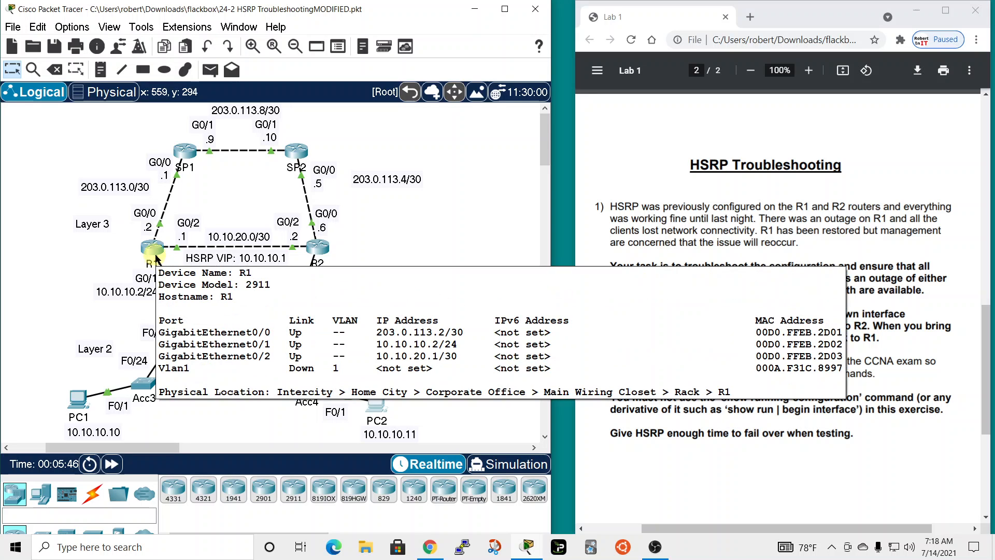
# Enter privileged mode in R1's CLI, inspect the HSRP status with sh stand, and close the R1 window.
pyautogui.click(155, 258)
pyautogui.click(433, 102)
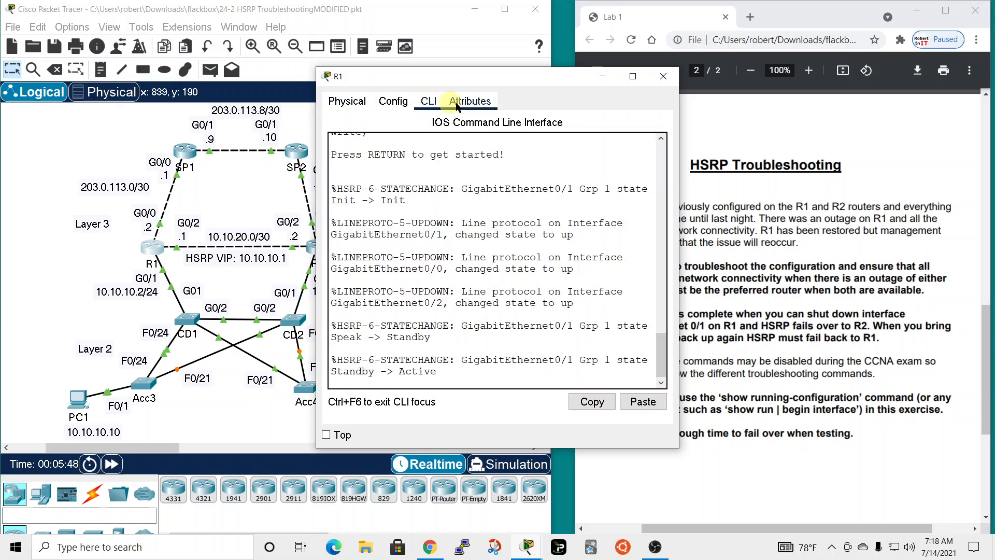
pyautogui.moveTo(492, 75); pyautogui.dragTo(508, 15)
pyautogui.moveTo(697, 152); pyautogui.dragTo(870, 152)
pyautogui.press('Return')
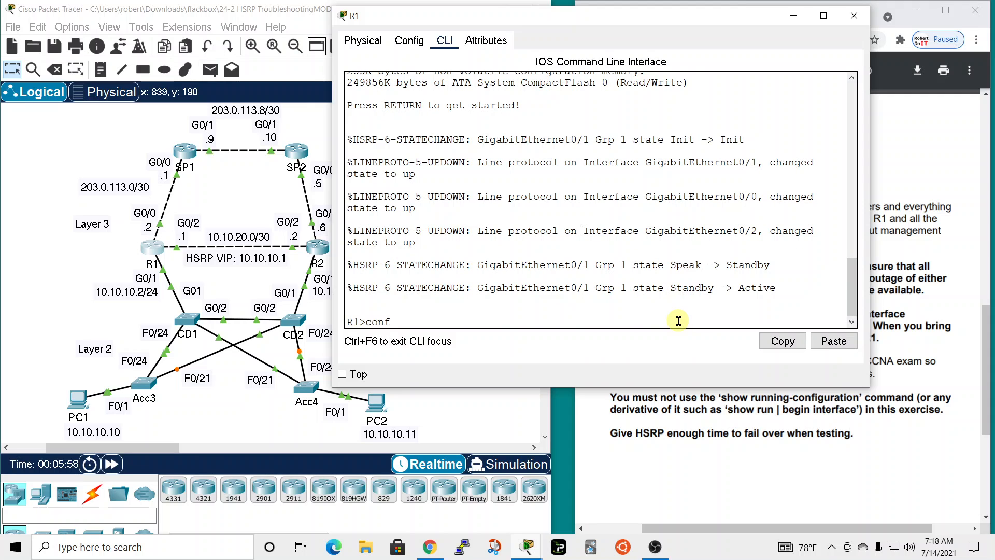
pyautogui.write('en')
pyautogui.press('Return')
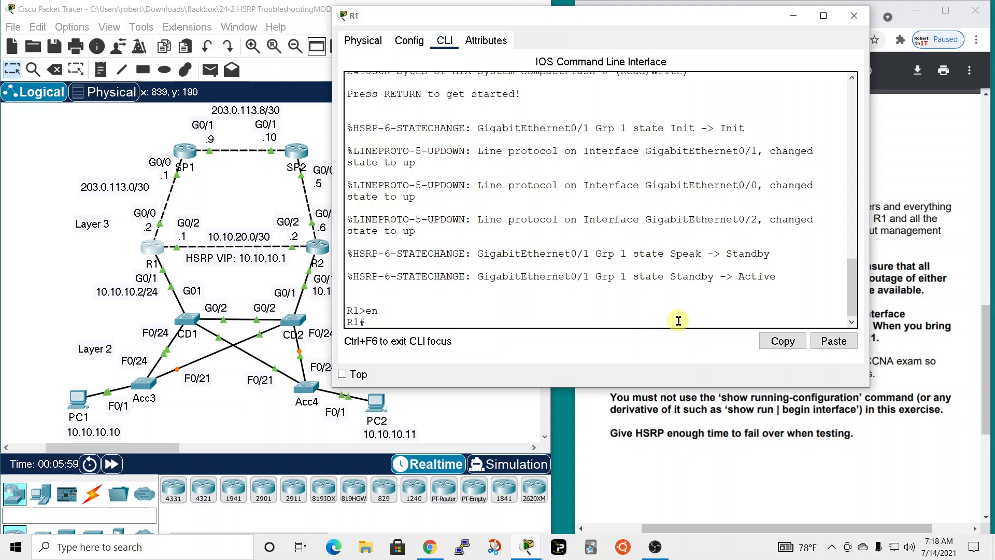
pyautogui.write('sh stand')
pyautogui.press('Return')
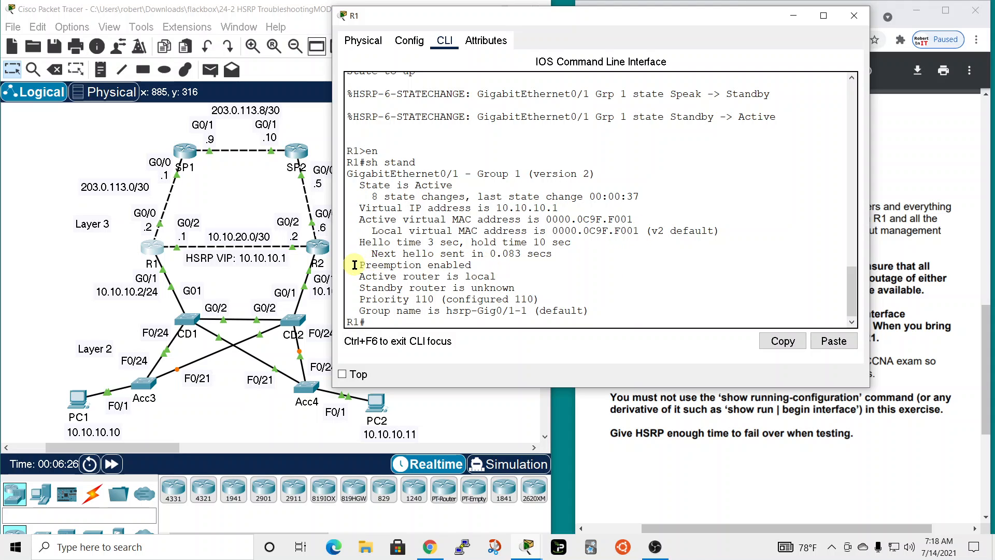
pyautogui.moveTo(355, 265); pyautogui.dragTo(484, 274)
pyautogui.click(511, 267)
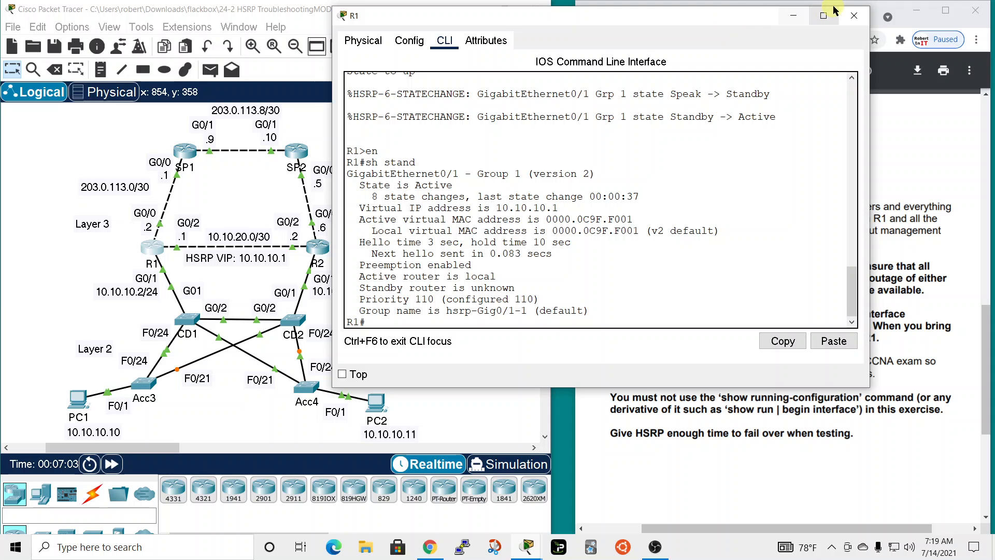
pyautogui.click(855, 17)
# Enter privileged mode in R2's CLI, run sh standby and check the HSRP version in the output.
pyautogui.click(326, 246)
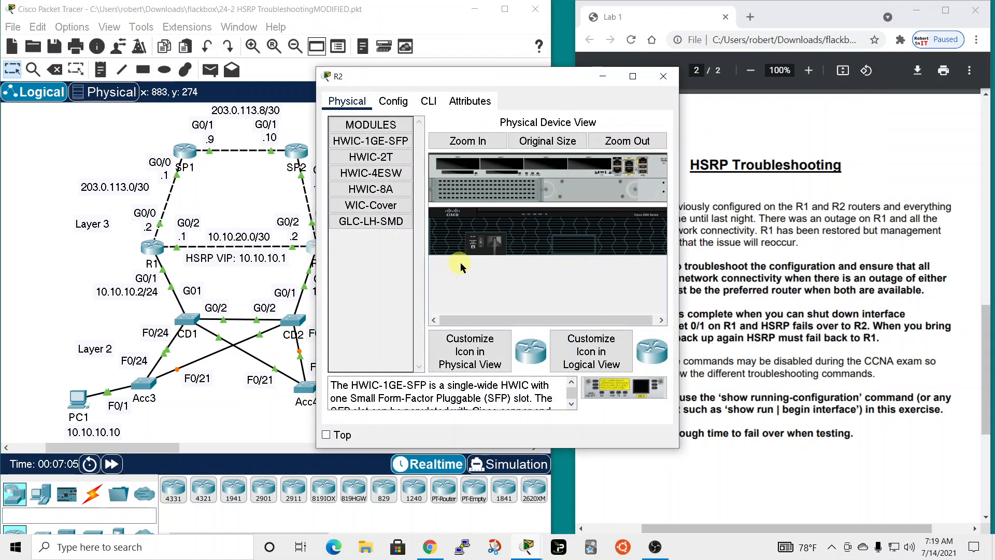
pyautogui.click(429, 102)
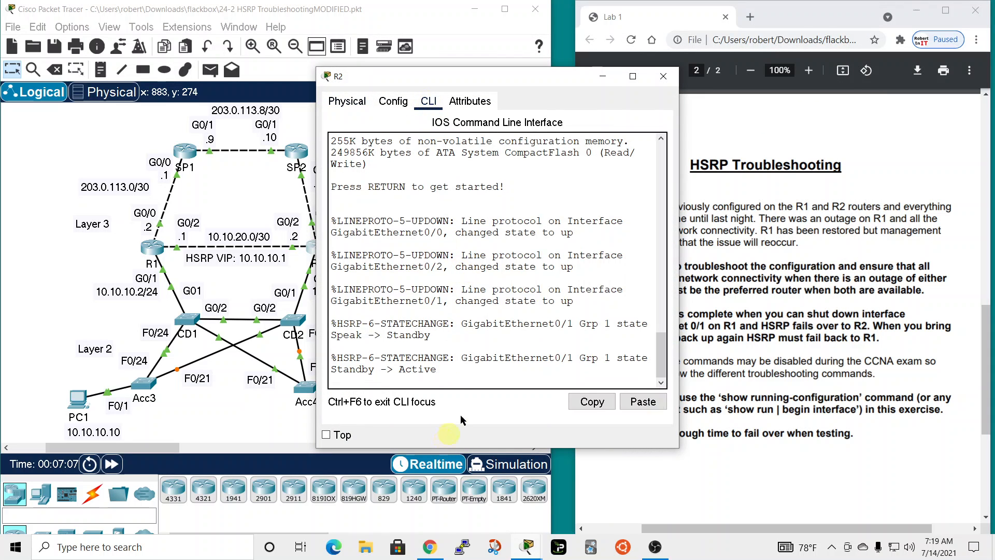
pyautogui.press('Return')
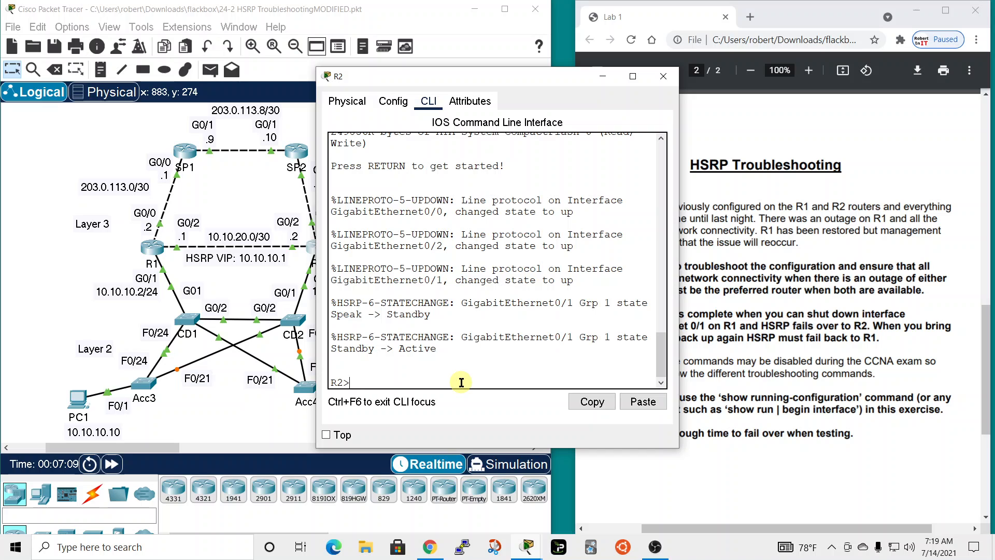
pyautogui.write('en')
pyautogui.press('Return')
pyautogui.write('sh ')
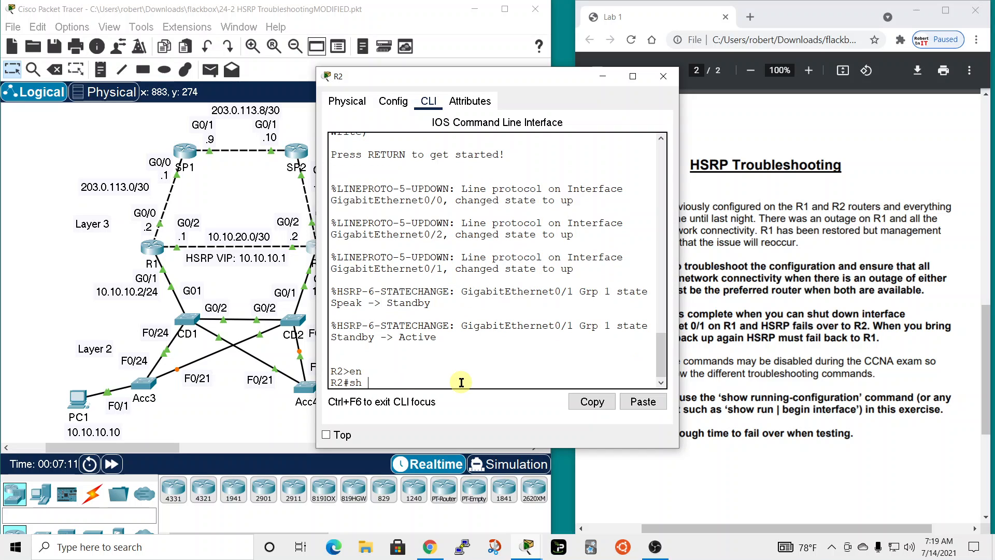
pyautogui.write('stand')
pyautogui.press('Tab')
pyautogui.press('Return')
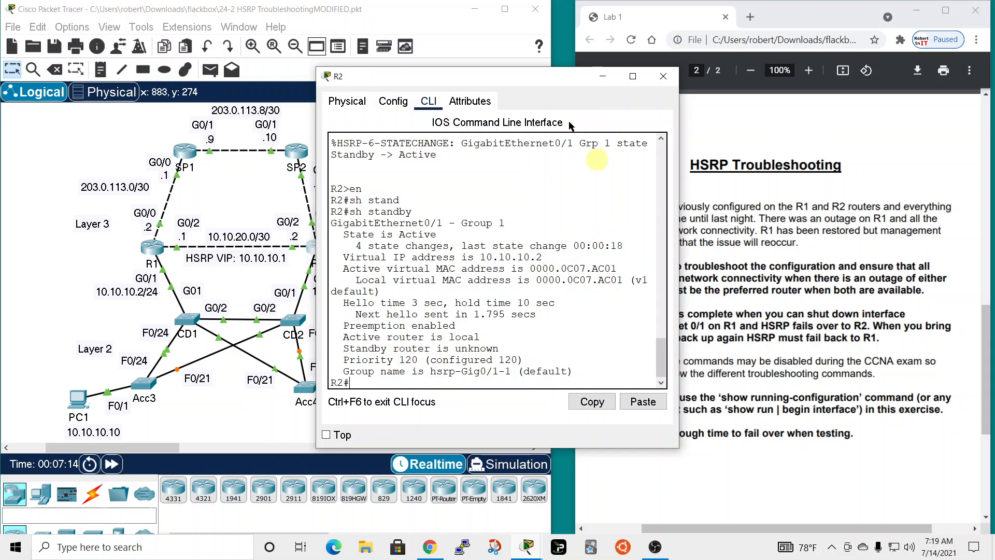
pyautogui.moveTo(505, 76); pyautogui.dragTo(639, 7)
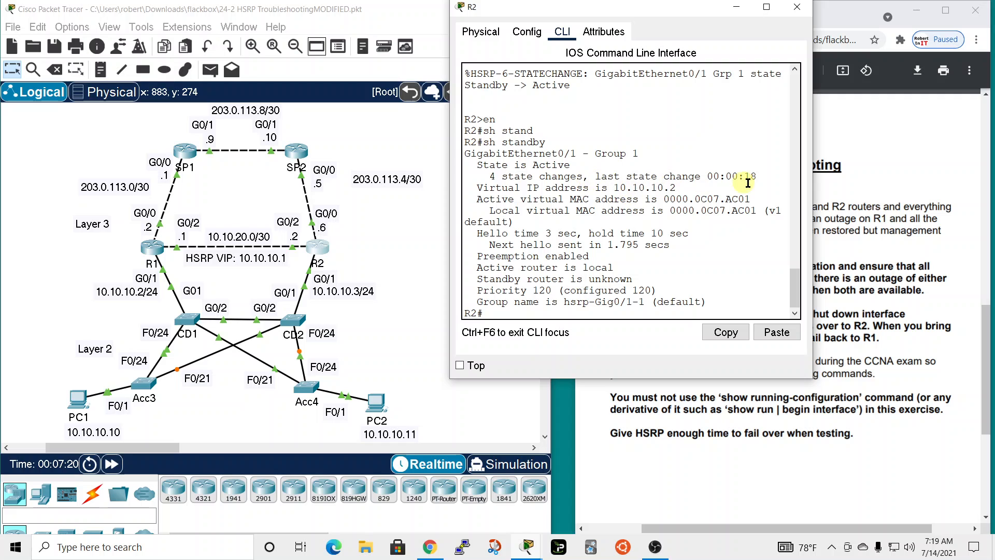
pyautogui.moveTo(813, 188); pyautogui.dragTo(913, 188)
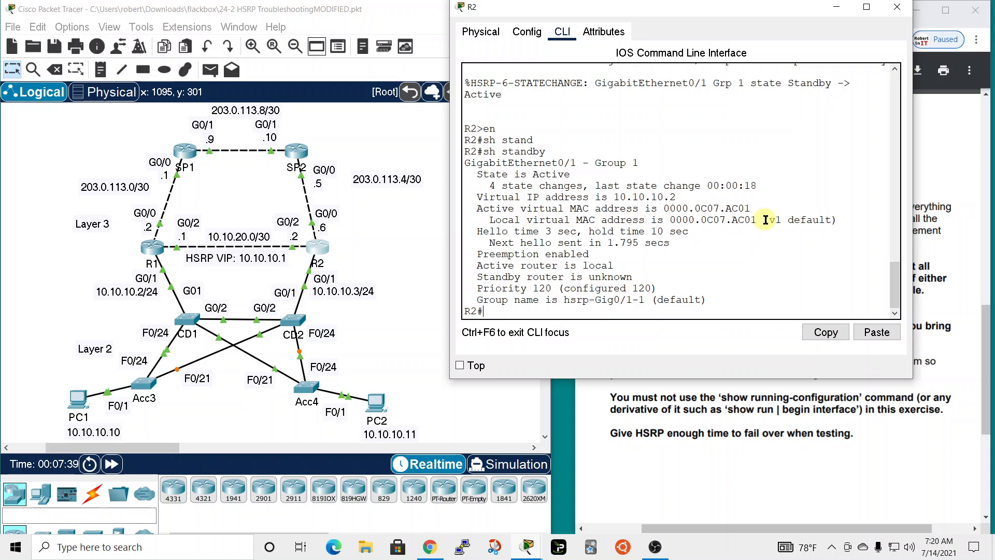
pyautogui.moveTo(766, 220); pyautogui.dragTo(783, 220)
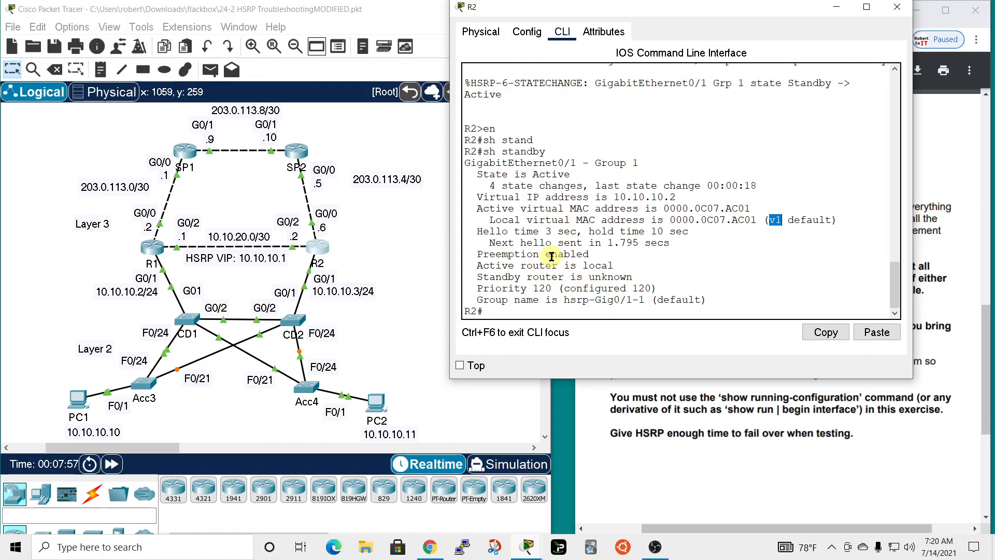
# Reopen R1's CLI beside R2's to compare their HSRP output, and close the R1 window.
pyautogui.click(218, 244)
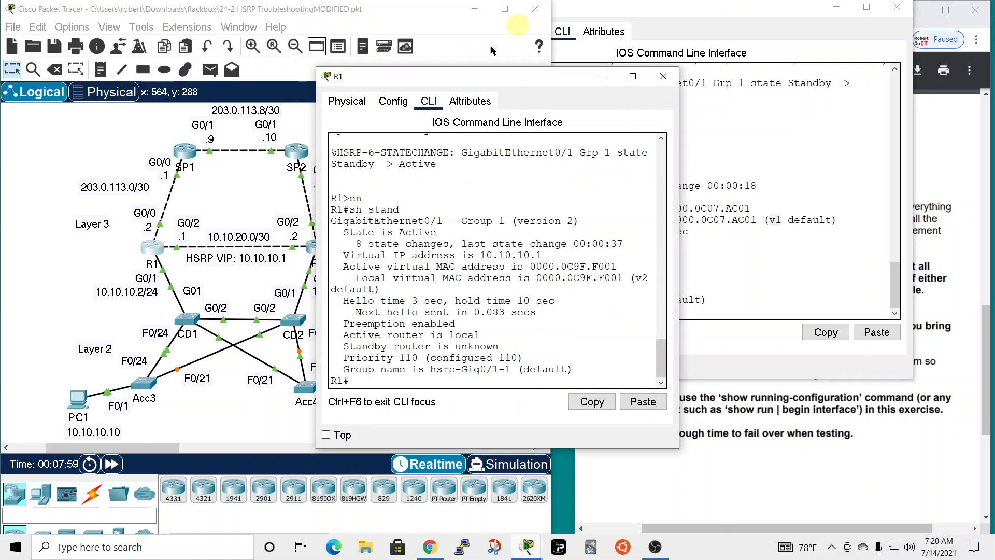
pyautogui.moveTo(513, 83); pyautogui.dragTo(202, 6)
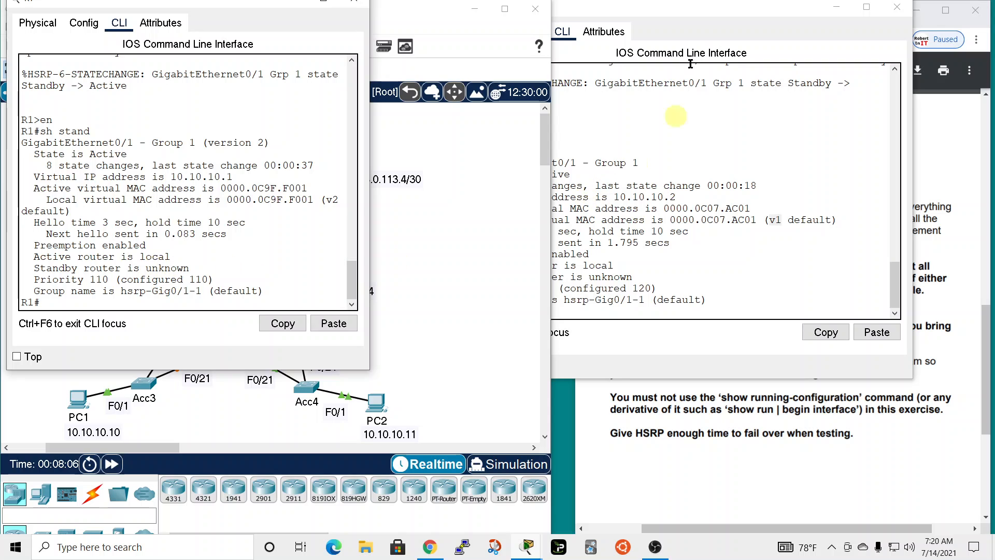
pyautogui.click(708, 7)
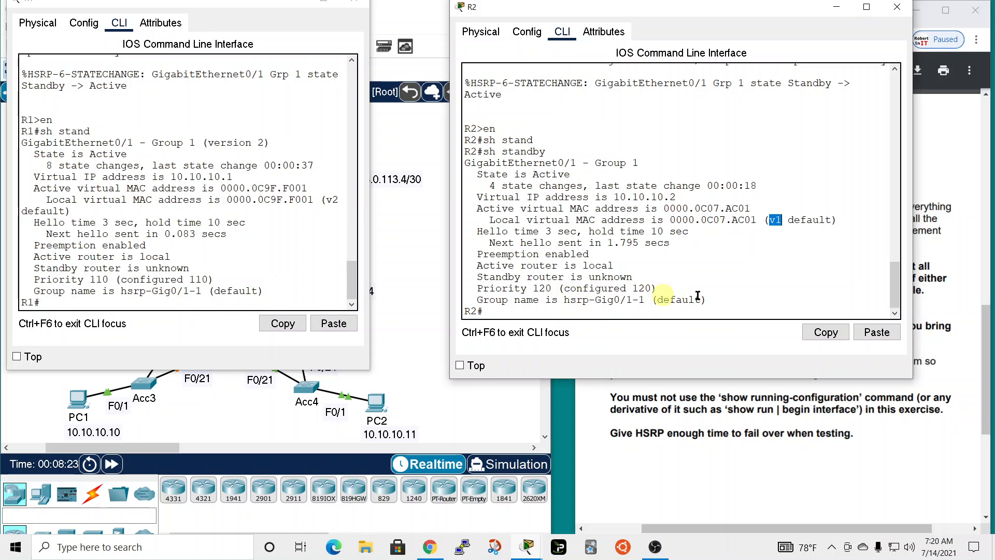
pyautogui.moveTo(306, 5); pyautogui.dragTo(311, 20)
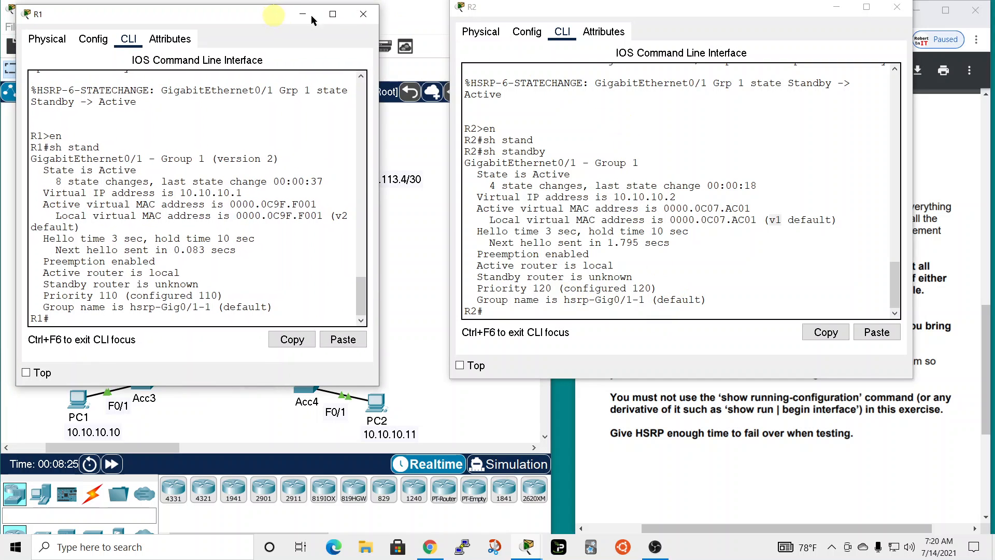
pyautogui.click(363, 14)
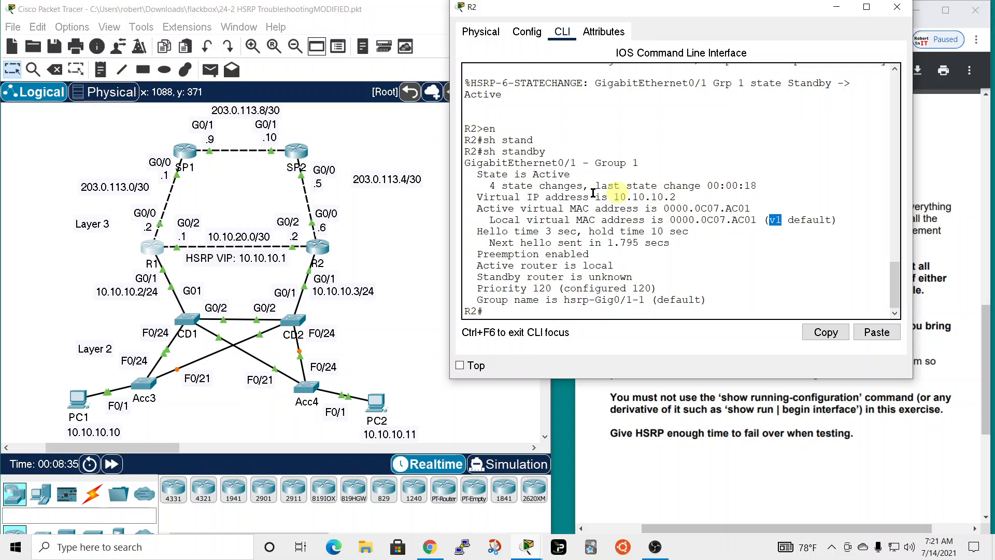
# Enter global configuration mode in R2's CLI and open interface gigabitEthernet 0/1 for configuration.
pyautogui.click(516, 309)
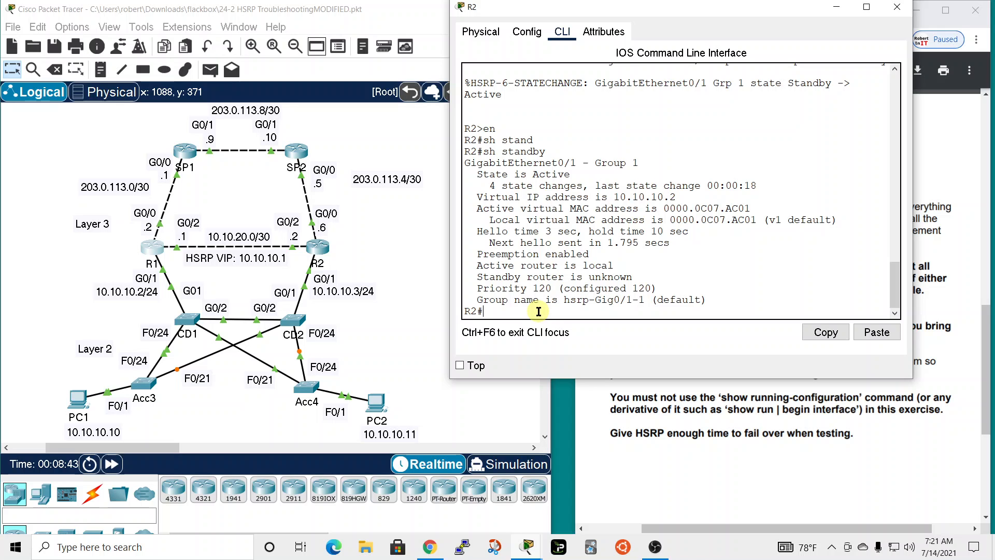
pyautogui.write('int')
pyautogui.press('Tab')
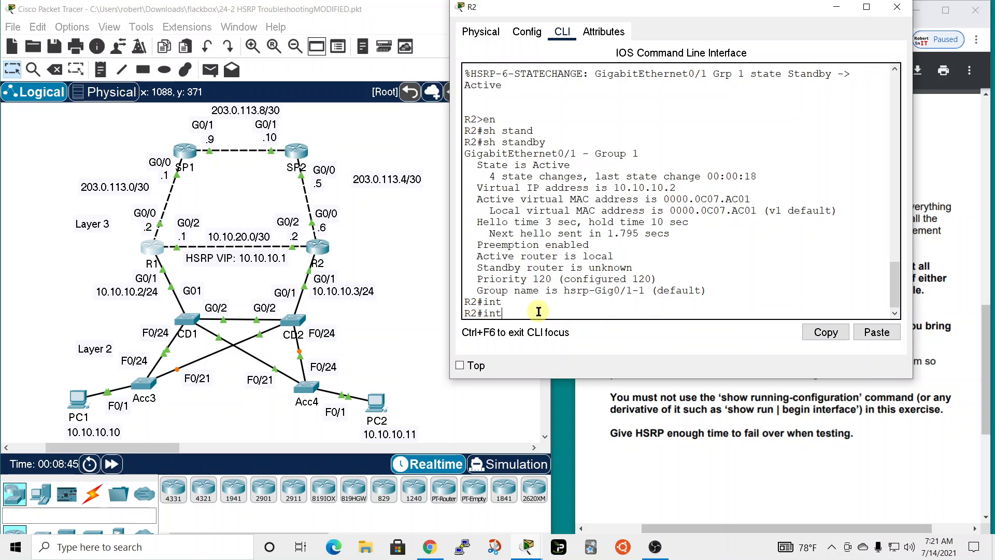
pyautogui.write('conf t')
pyautogui.press('Return')
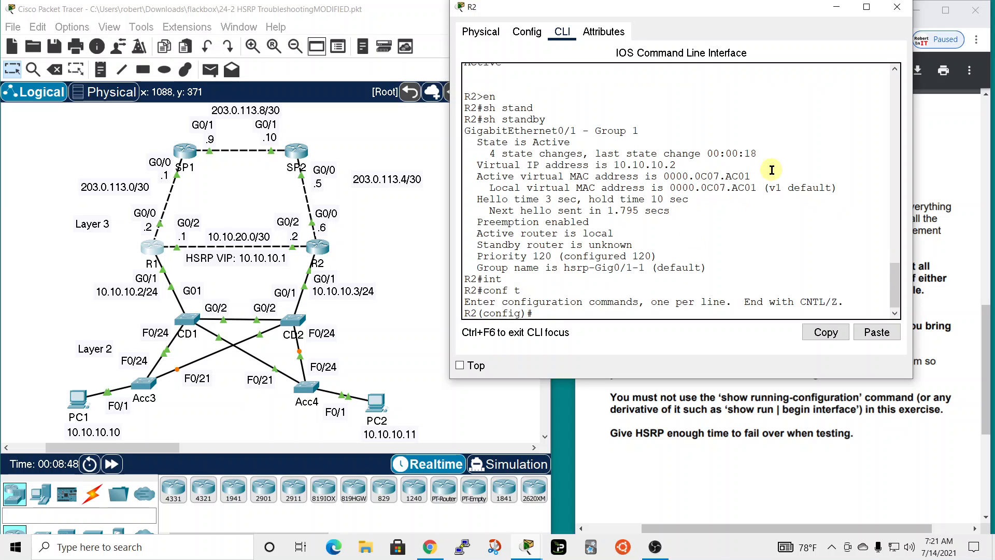
pyautogui.write('int')
pyautogui.press('Tab')
pyautogui.write('gig')
pyautogui.press('Tab')
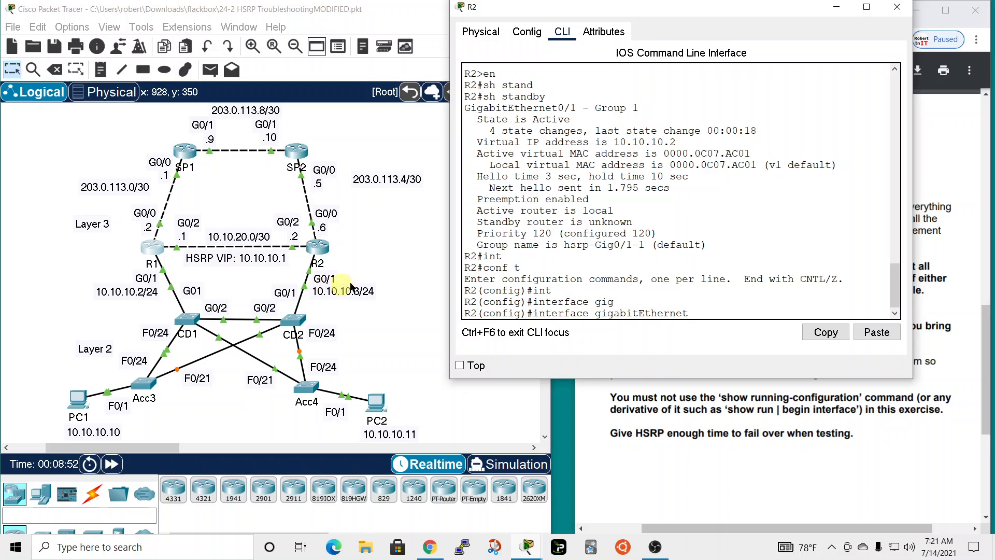
pyautogui.write('0/1')
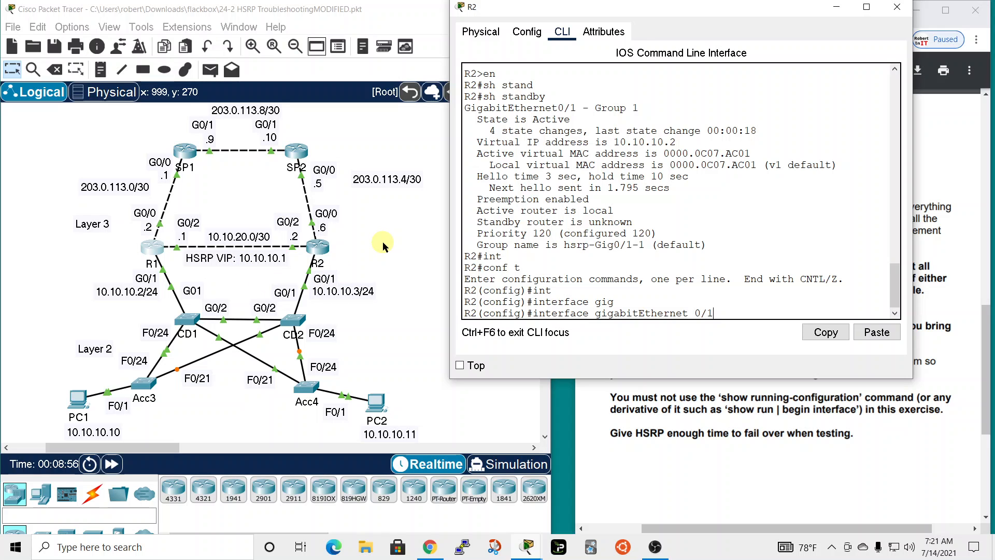
pyautogui.press('Return')
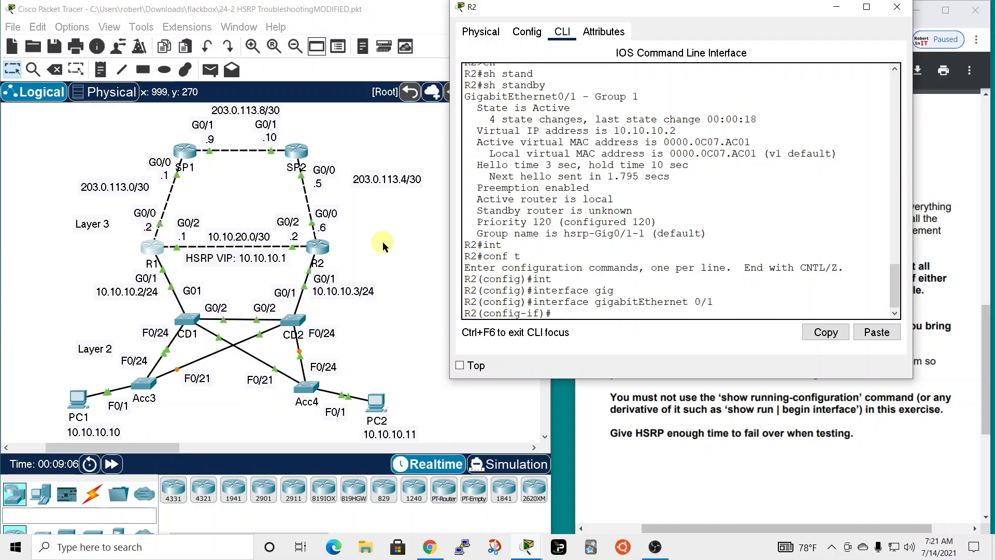
# Replace the HSRP group 1 virtual IP 10.10.10.2 on R2's interface with 10.10.10.1, removing the wrong address first.
pyautogui.write('no standby 1 ip 10.10.10.')
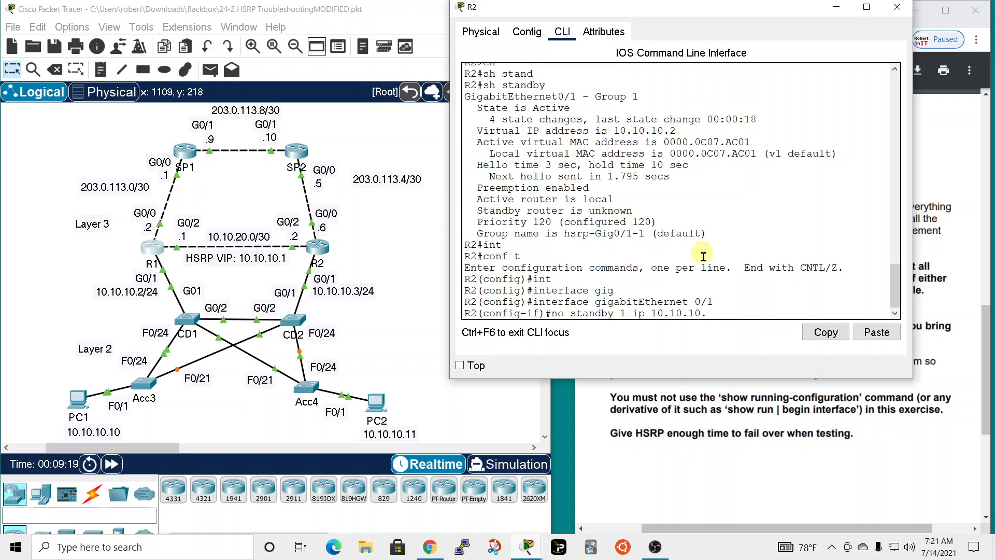
pyautogui.write('2')
pyautogui.press('Return')
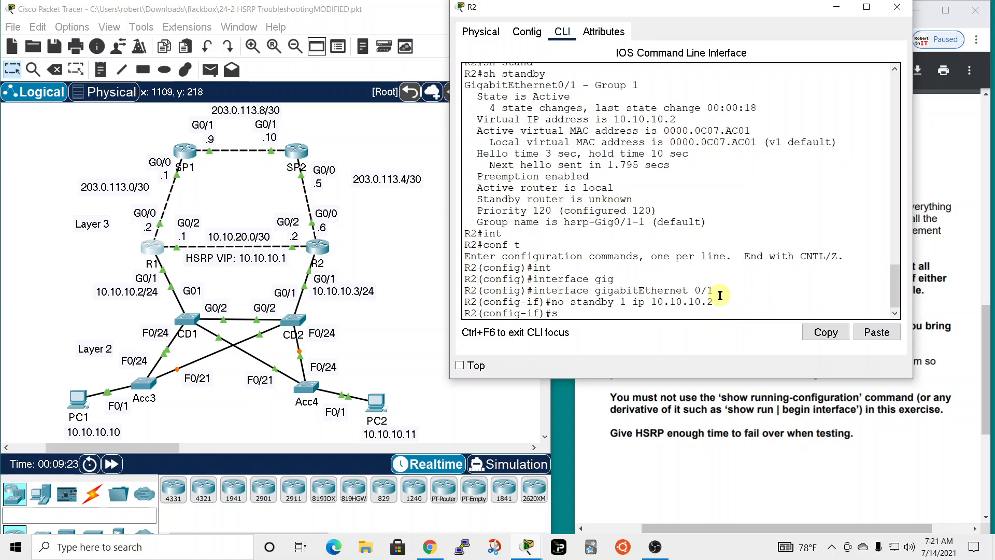
pyautogui.write('stand')
pyautogui.press('Tab')
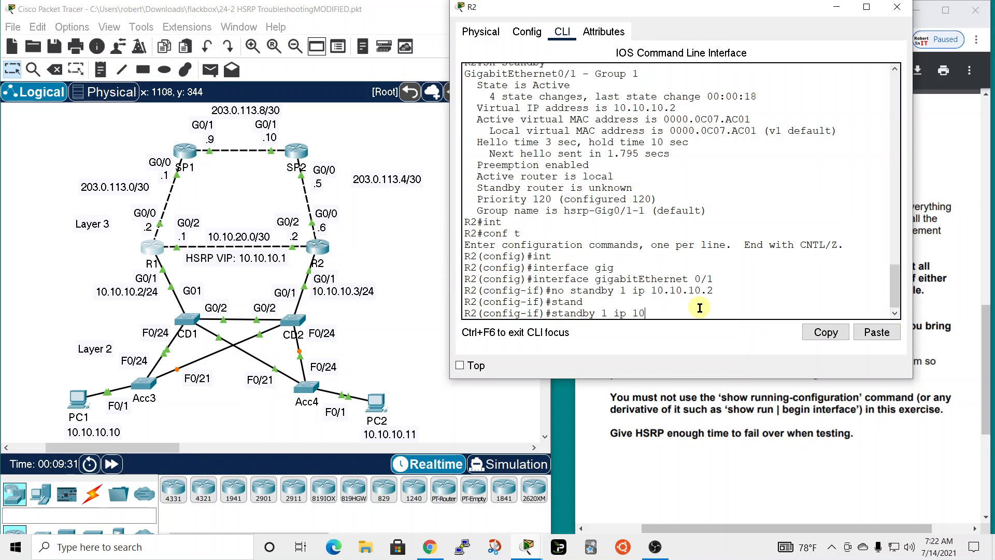
pyautogui.write('1 ip 10.10.10.1')
pyautogui.press('Return')
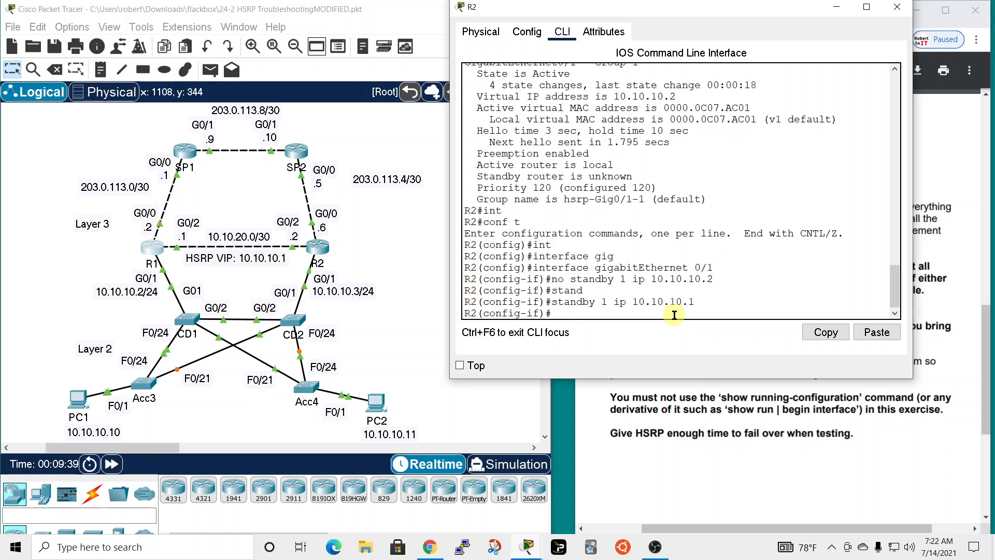
# Review R2's HSRP version, reopen R1's CLI beside it for comparison, and return to R2's window.
pyautogui.scroll(1, 726, 127)
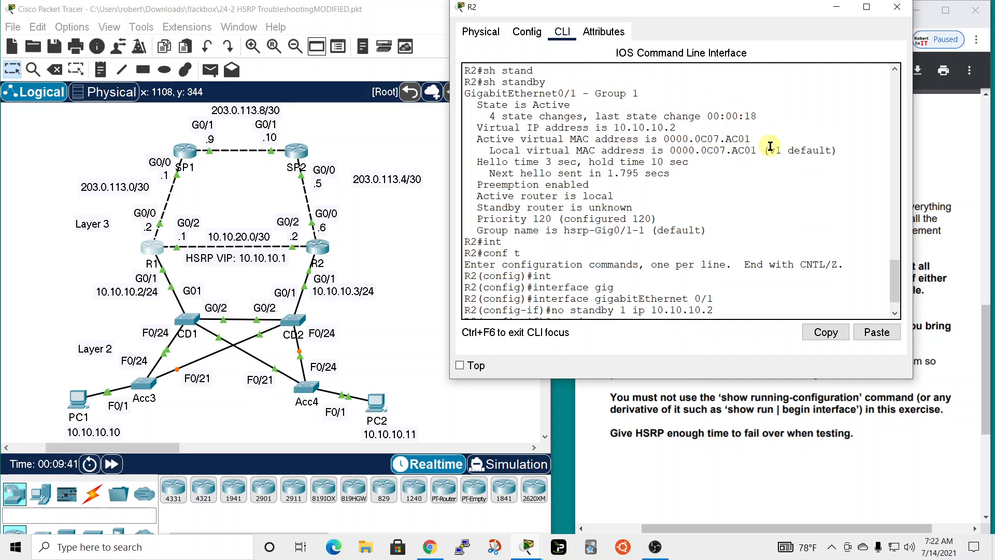
pyautogui.scroll(-1, 771, 146)
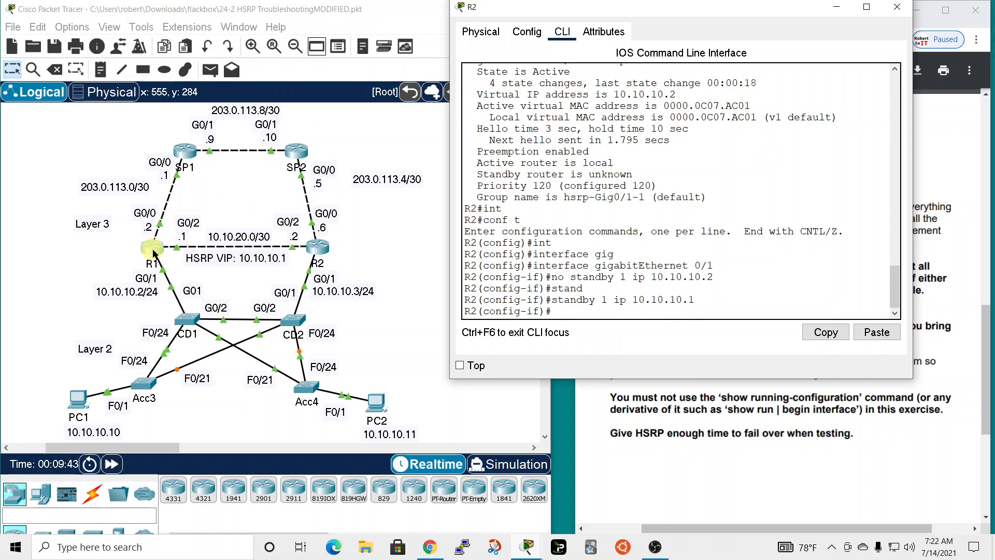
pyautogui.click(154, 253)
pyautogui.moveTo(531, 90); pyautogui.dragTo(280, 32)
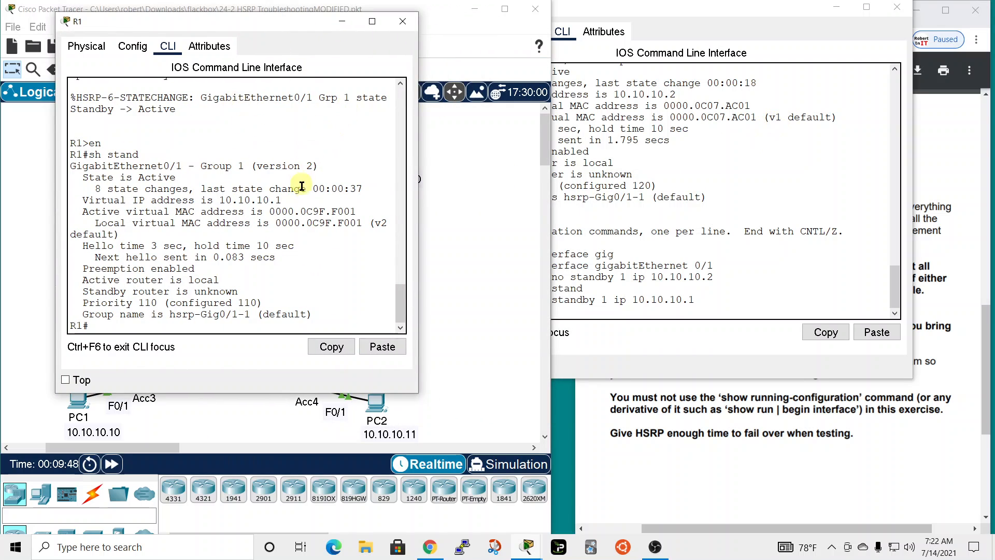
pyautogui.click(764, 19)
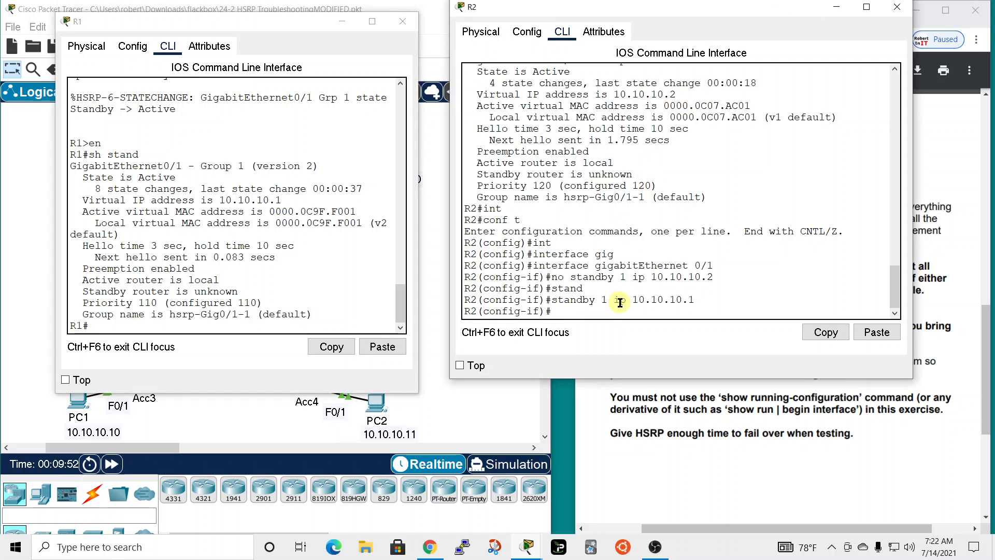
# Set R2's interface to HSRP version 2 with standby version 2, and end configuration mode.
pyautogui.write('d')
pyautogui.press('Tab')
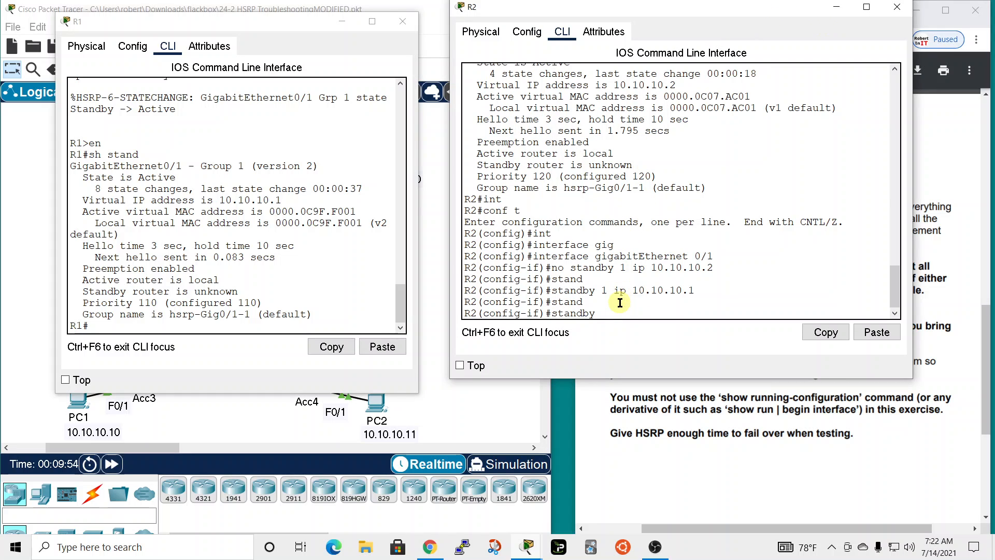
pyautogui.write('ver')
pyautogui.press('Tab')
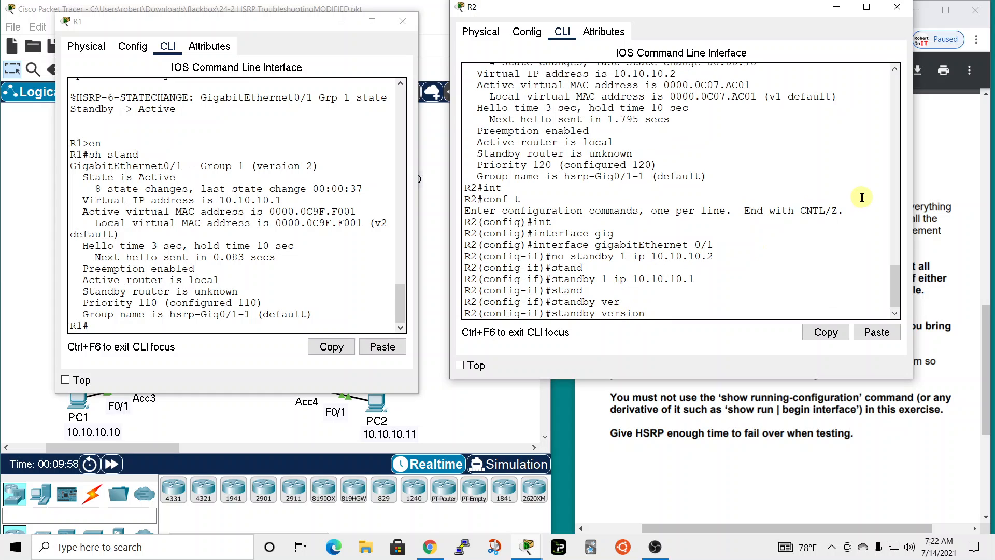
pyautogui.press('Return')
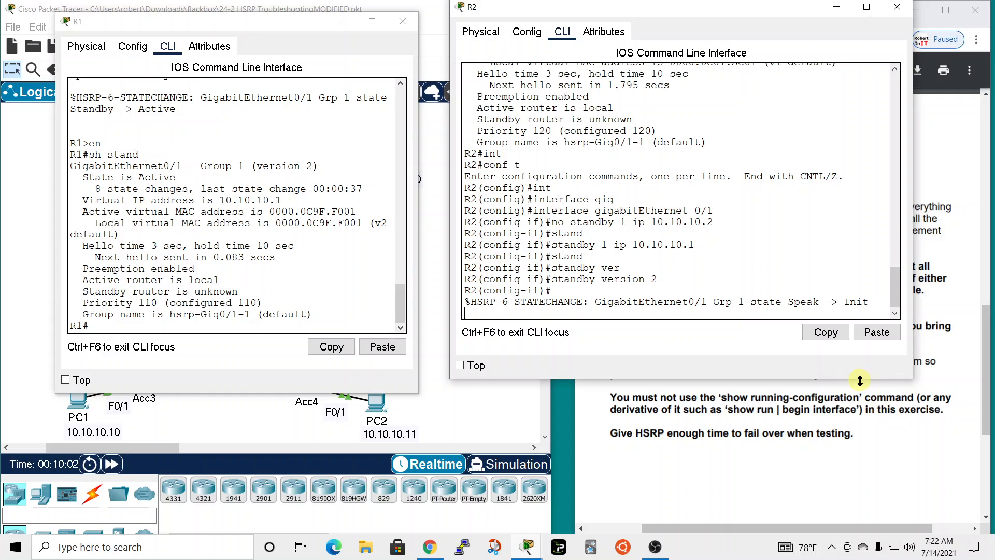
pyautogui.press('Return')
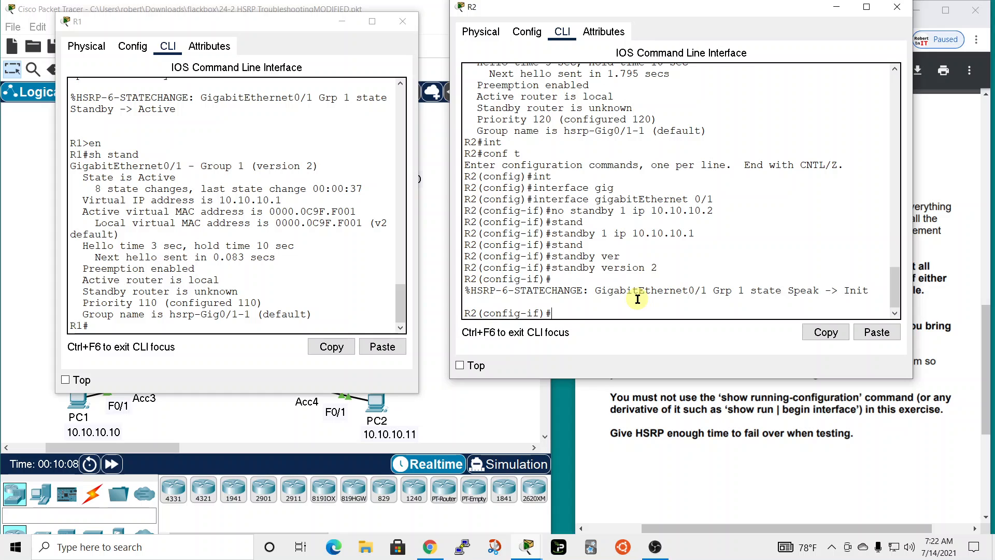
pyautogui.write('d')
pyautogui.press('Return')
pyautogui.write('s')
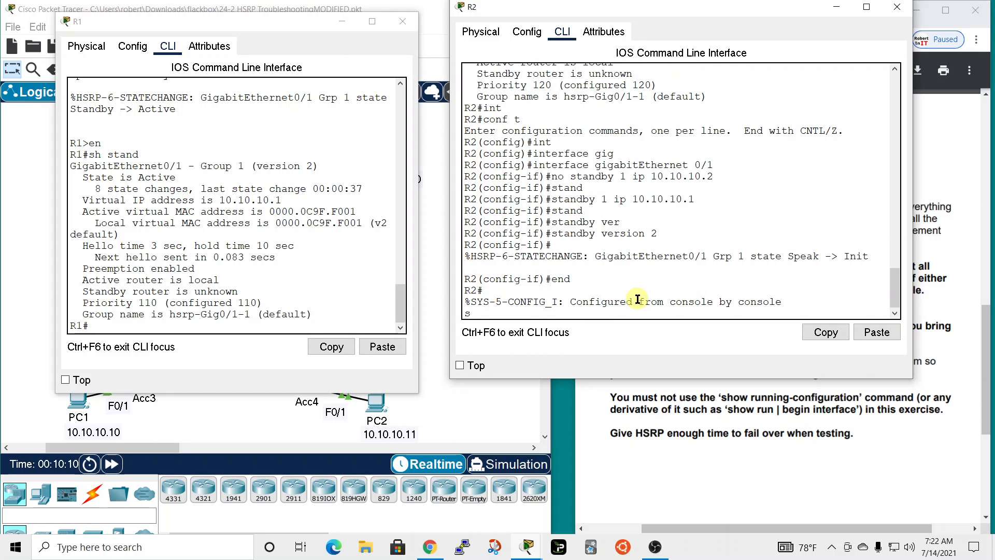
pyautogui.write('\\')
pyautogui.press('Return')
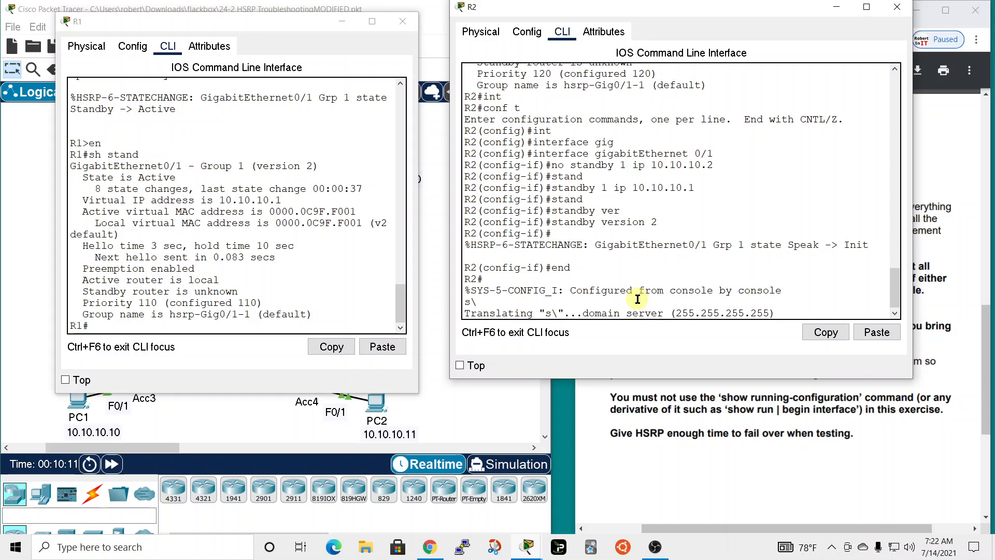
# Fast-forward the simulation time twice and run sh stand in R2's CLI to check its HSRP status.
pyautogui.click(113, 463)
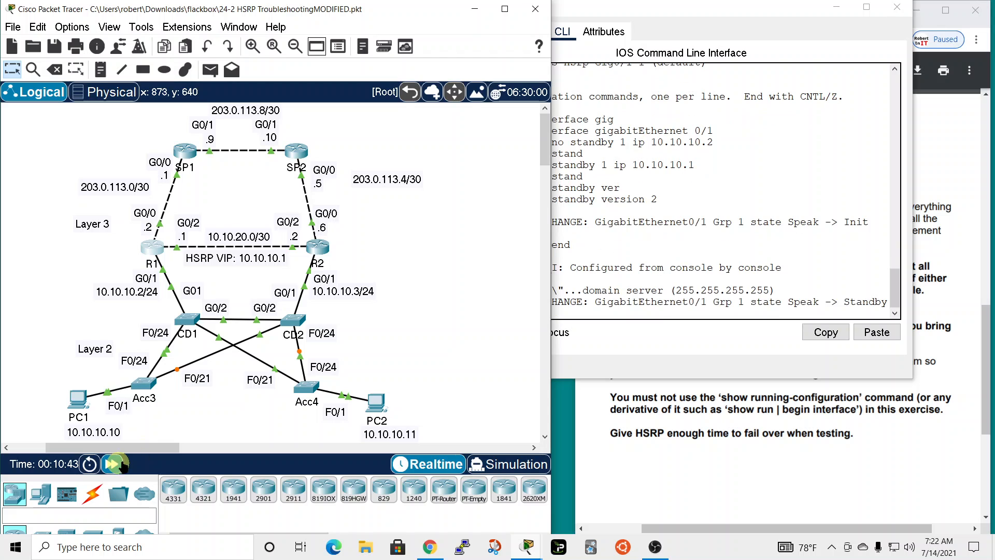
pyautogui.click(121, 465)
pyautogui.click(656, 171)
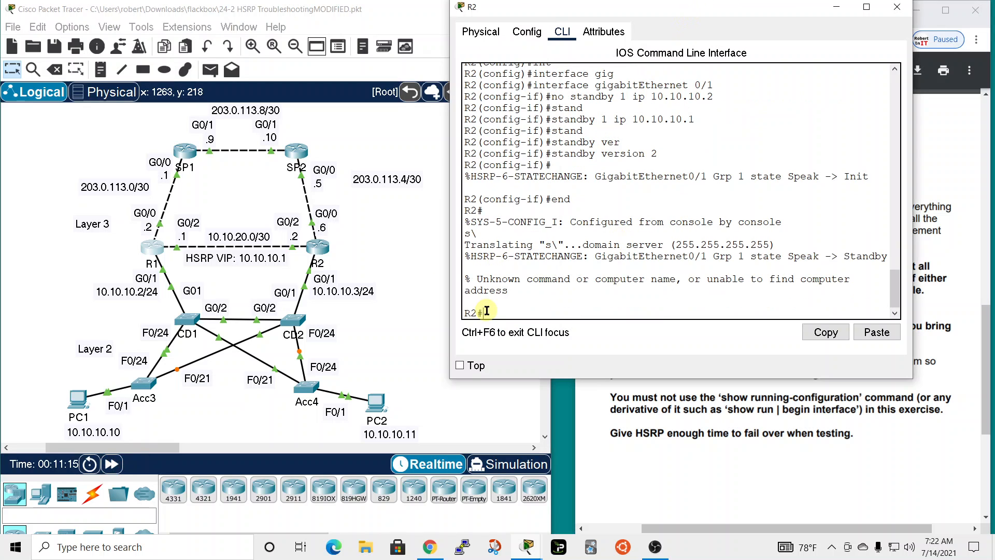
pyautogui.write('sh stand')
pyautogui.press('Return')
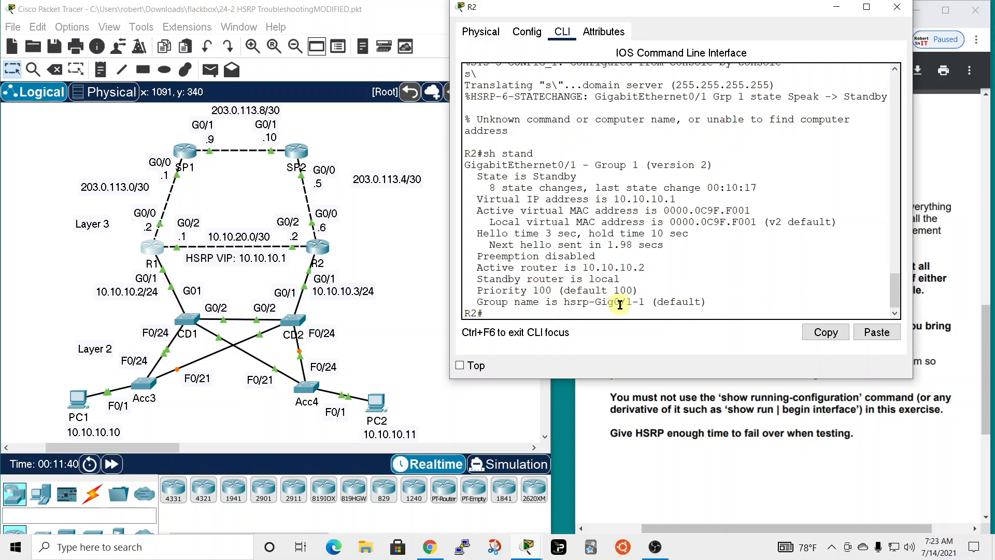
# Run sh stand in R1's CLI, widen its window, and compare the preemption setting with R2's output.
pyautogui.click(157, 250)
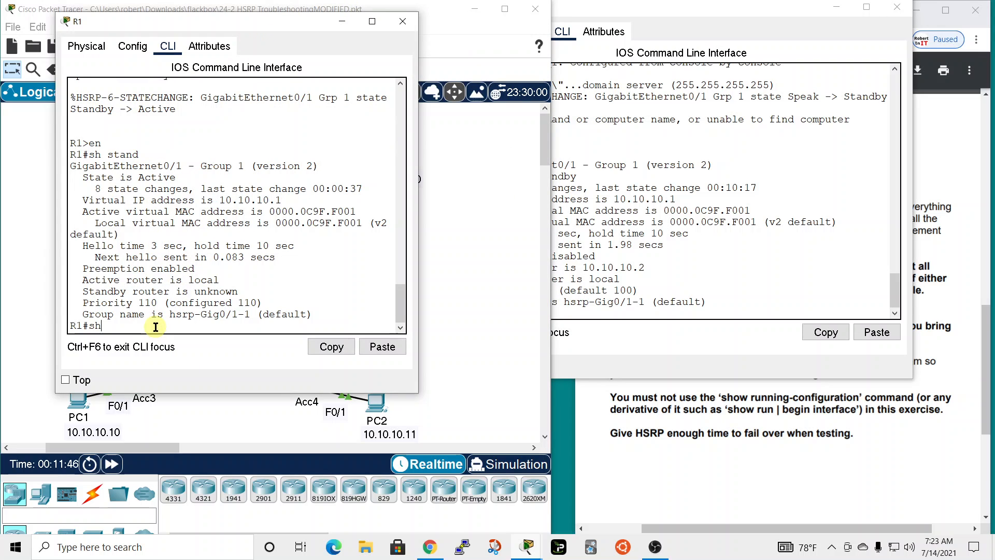
pyautogui.write('sh stand')
pyautogui.press('Return')
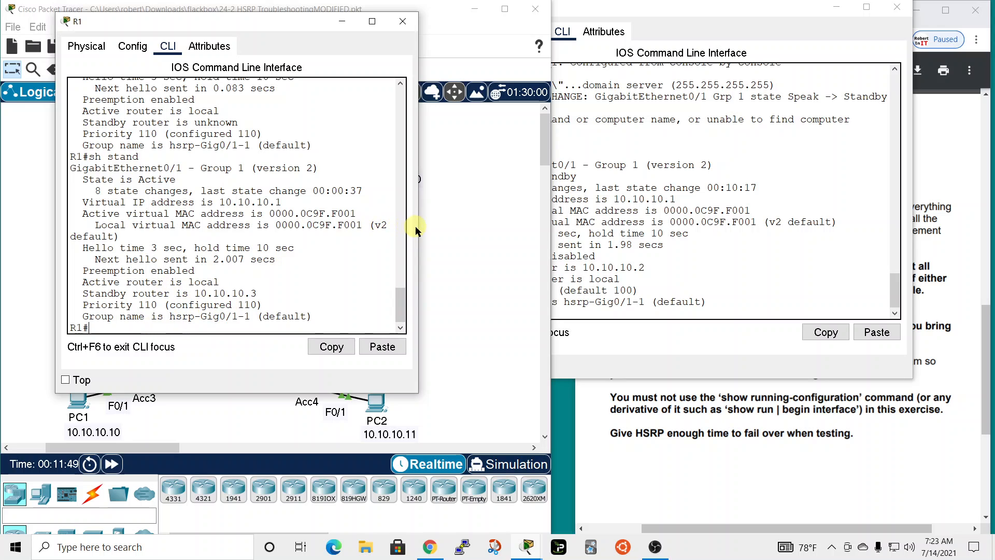
pyautogui.moveTo(417, 228); pyautogui.dragTo(489, 228)
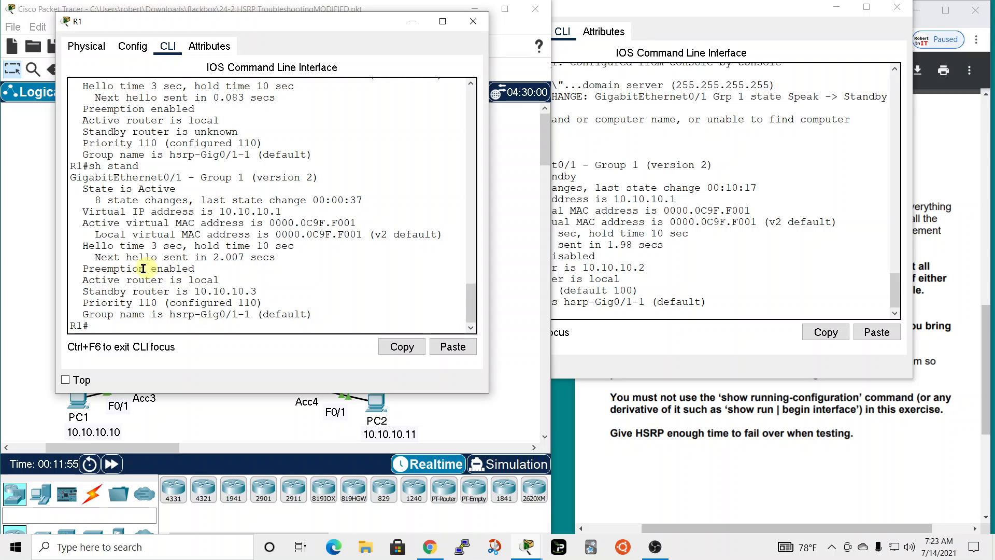
pyautogui.click(738, 10)
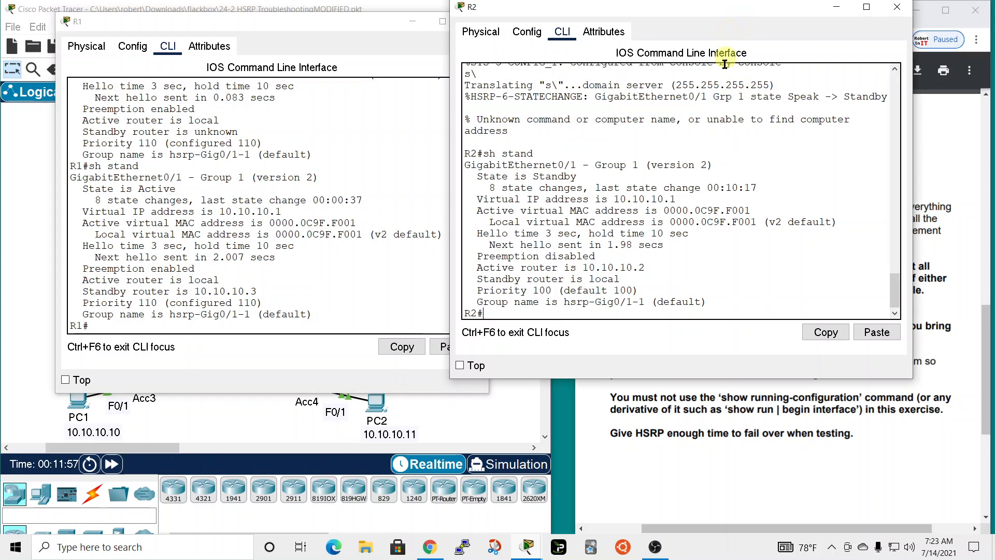
pyautogui.moveTo(476, 256); pyautogui.dragTo(596, 256)
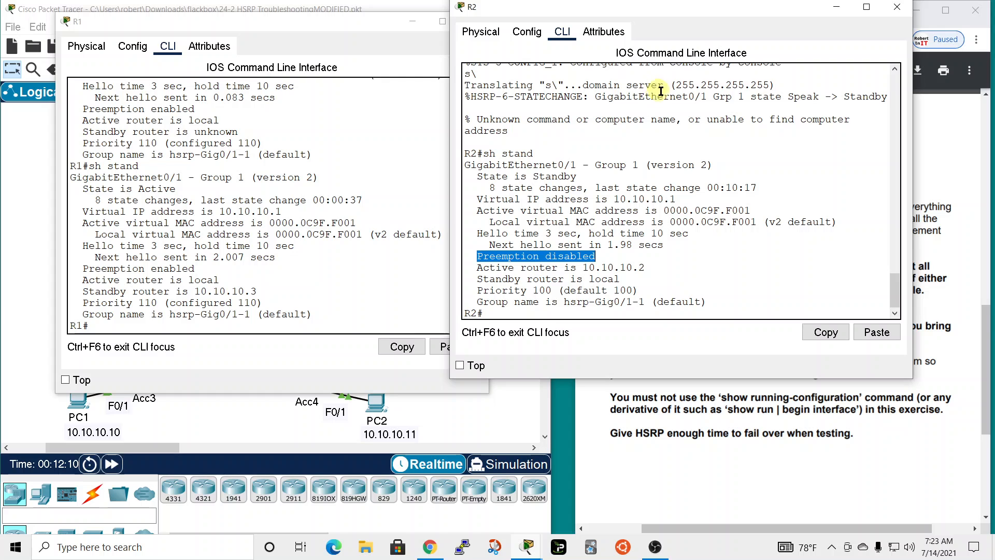
# Move R2's window aside to read the lab's completion requirements, and close the R2 window.
pyautogui.moveTo(713, 8); pyautogui.dragTo(342, 1)
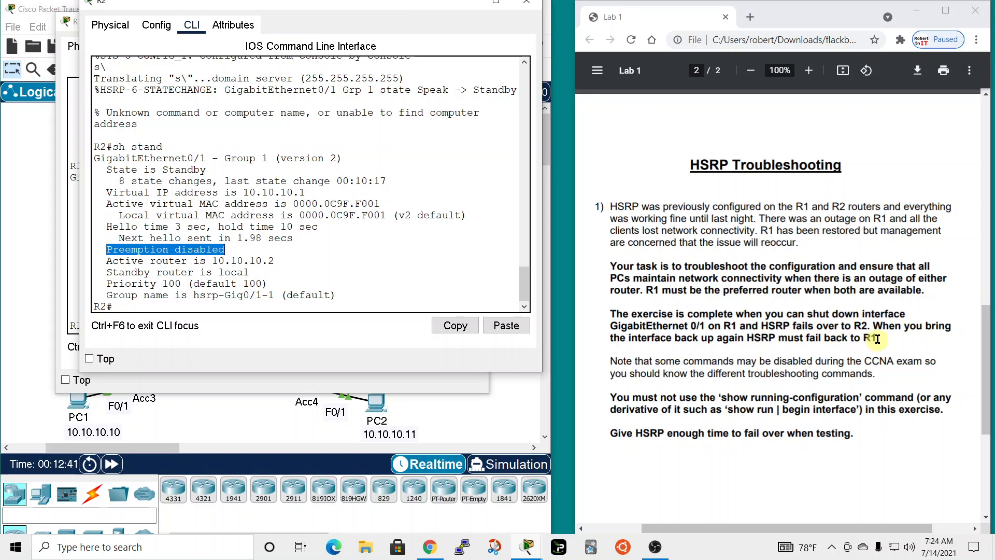
pyautogui.moveTo(429, 10); pyautogui.dragTo(825, 30)
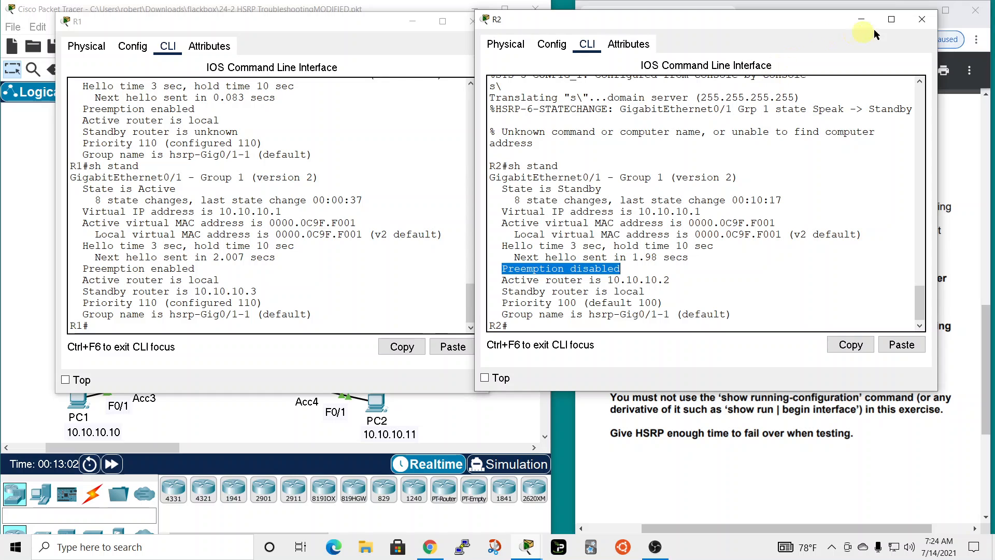
pyautogui.click(922, 19)
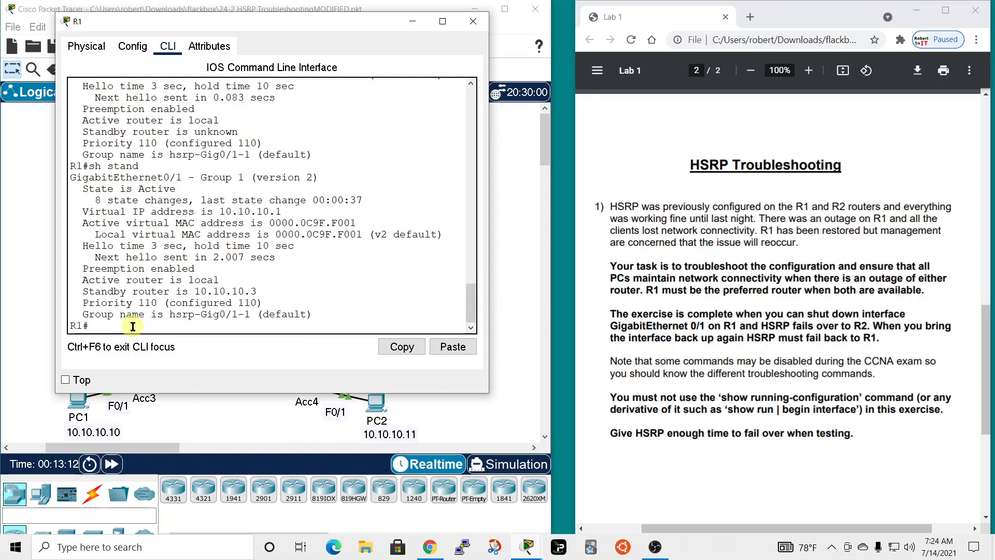
# Enter global configuration mode with conf t in R1's CLI and open interface gigabitEthernet 0/1 for configuration.
pyautogui.write('t')
pyautogui.press('Return')
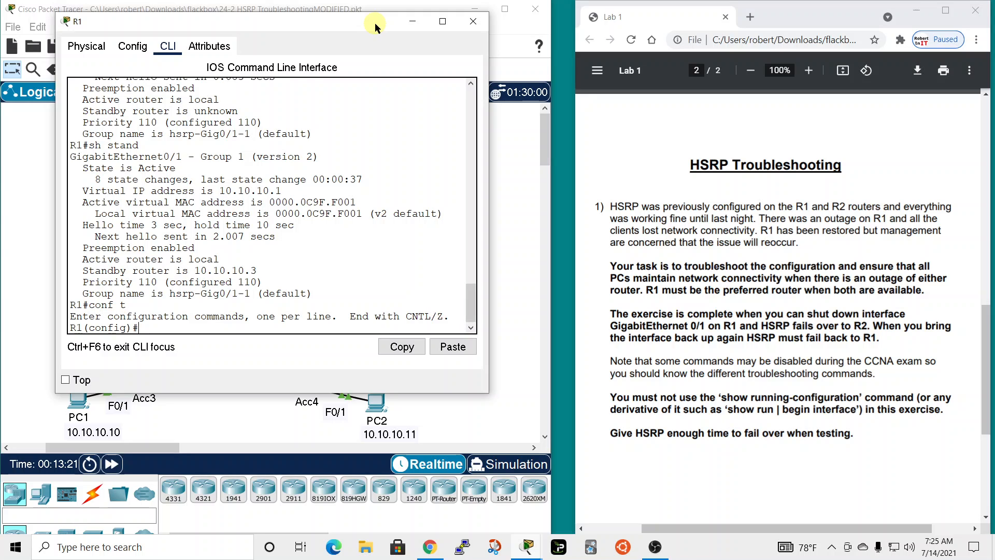
pyautogui.write('int')
pyautogui.press('Tab')
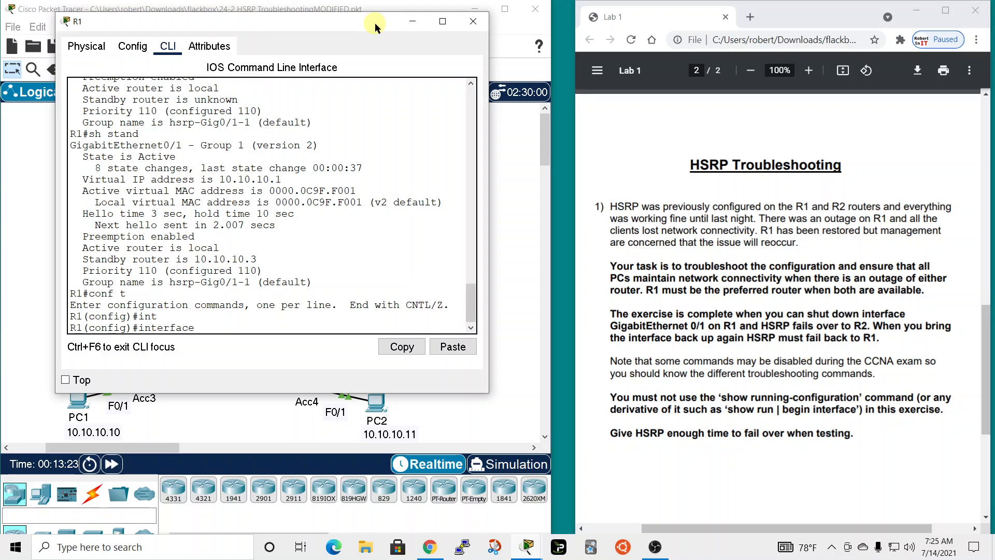
pyautogui.write('gig')
pyautogui.press('Tab')
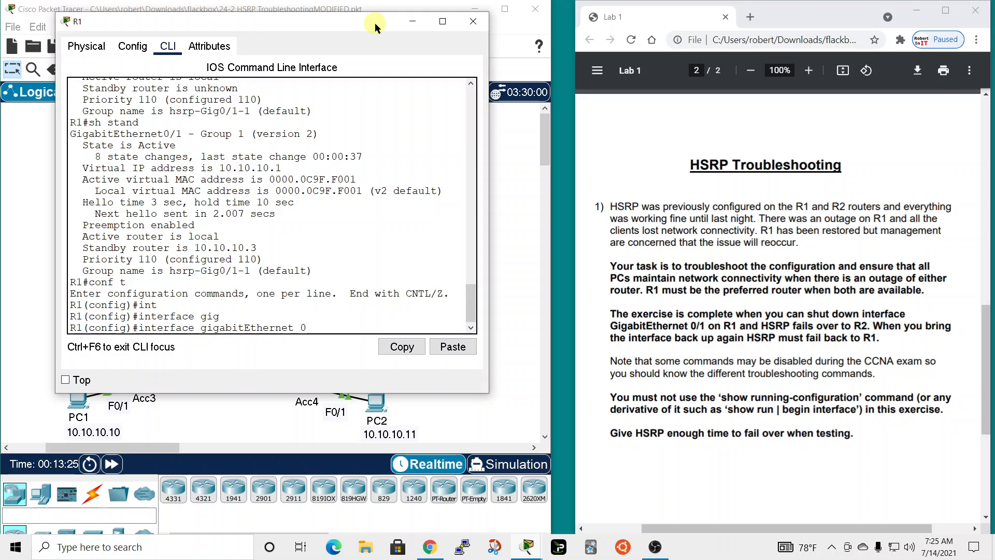
pyautogui.press('Return')
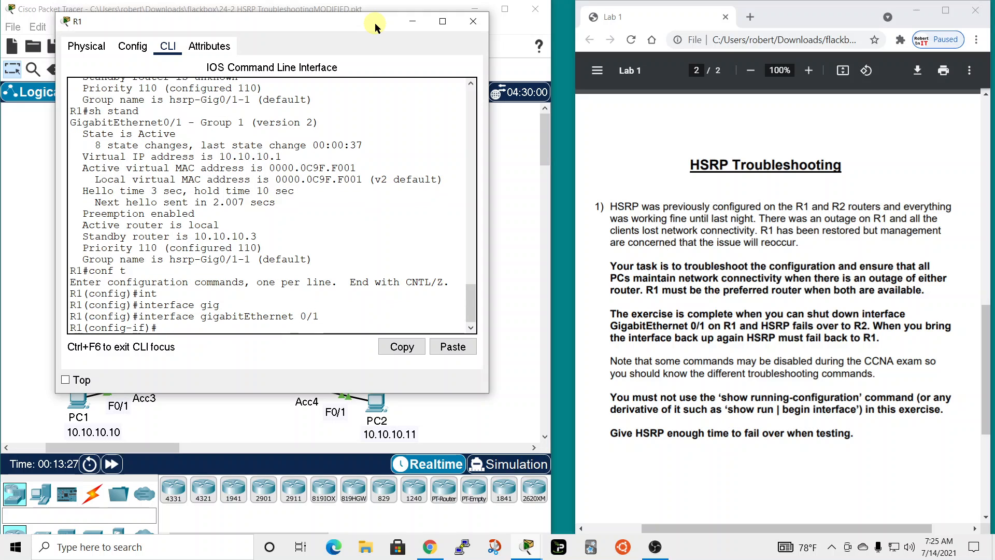
# Shut down R1's GigabitEthernet 0/1, fast-forward the simulation time to allow the HSRP failover, and close R1's window.
pyautogui.write('shut')
pyautogui.press('Return')
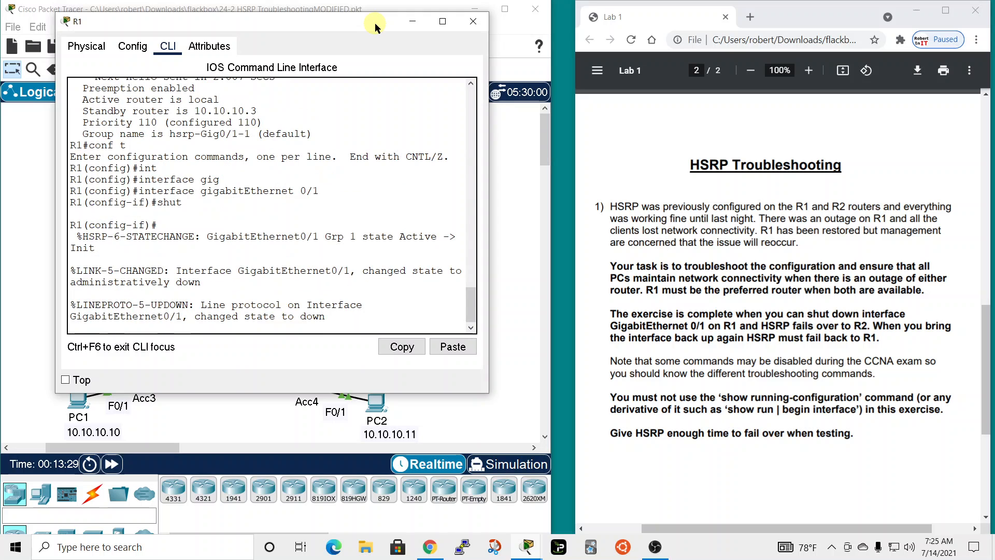
pyautogui.moveTo(365, 23); pyautogui.dragTo(760, 18)
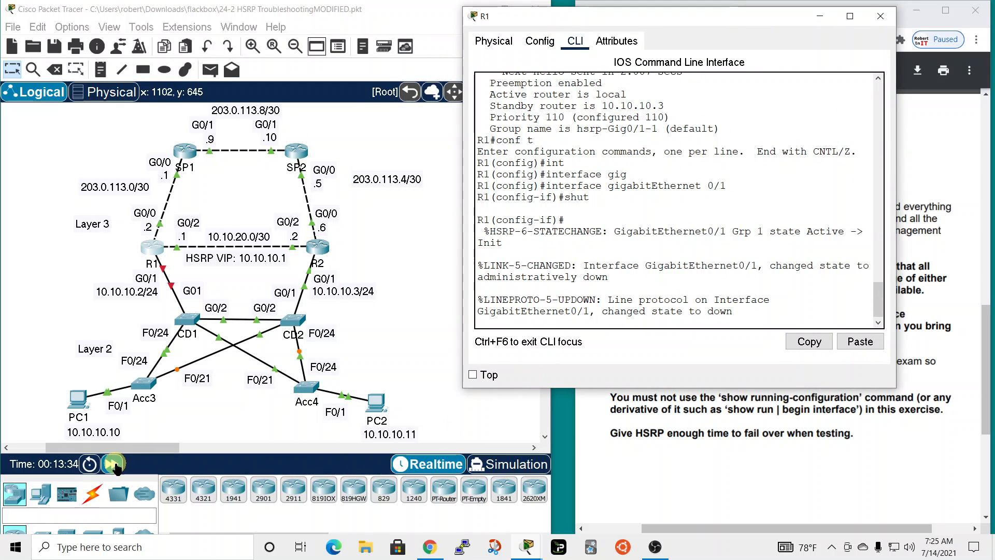
pyautogui.click(113, 464)
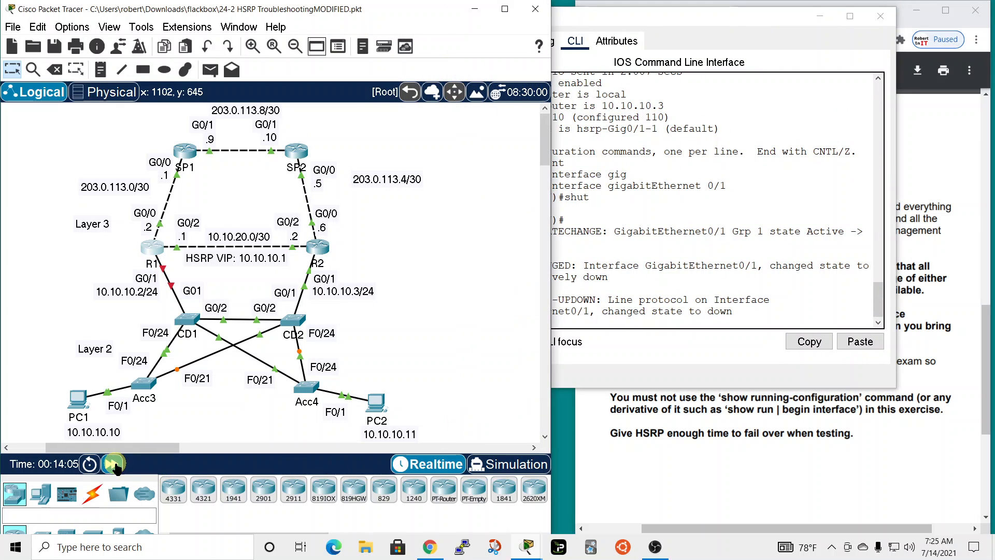
pyautogui.click(112, 464)
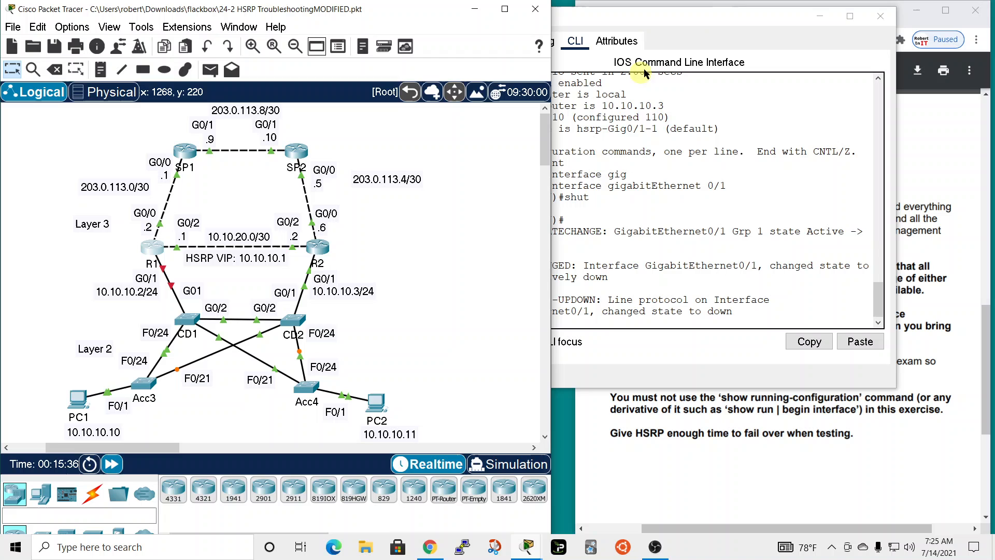
pyautogui.click(702, 16)
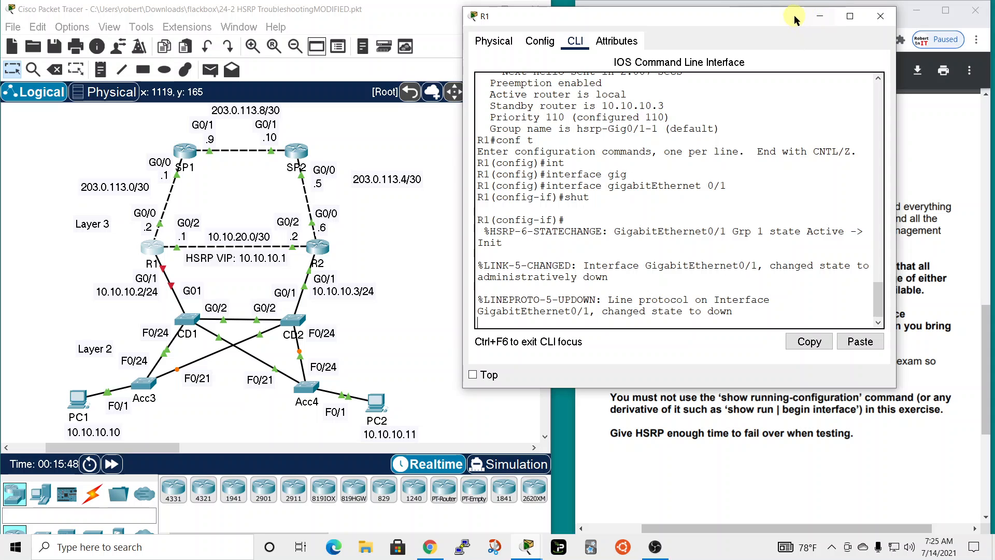
pyautogui.click(880, 16)
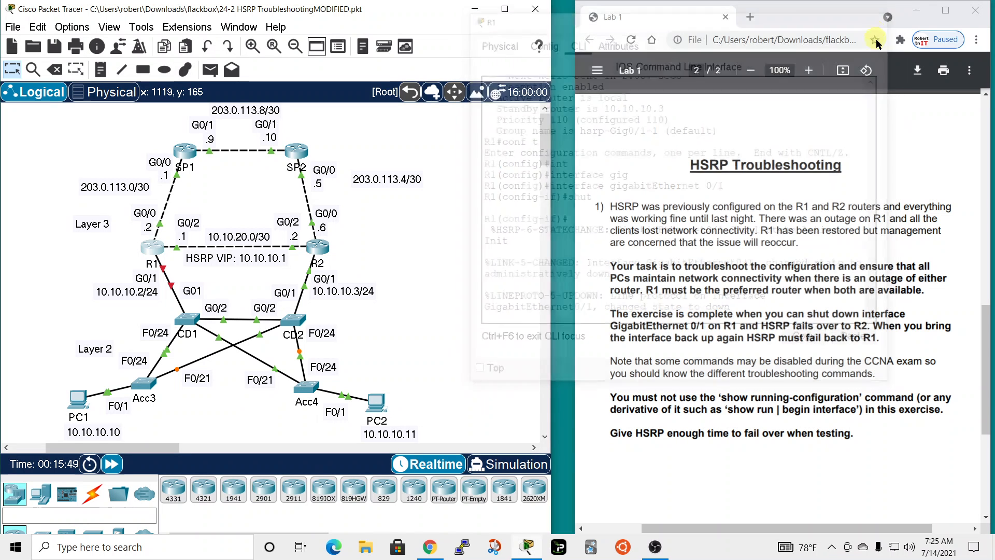
# Run sh standby in R2's widened CLI to check its HSRP state against the lab requirements, and close the R2 window.
pyautogui.click(315, 252)
pyautogui.moveTo(483, 75); pyautogui.dragTo(528, 7)
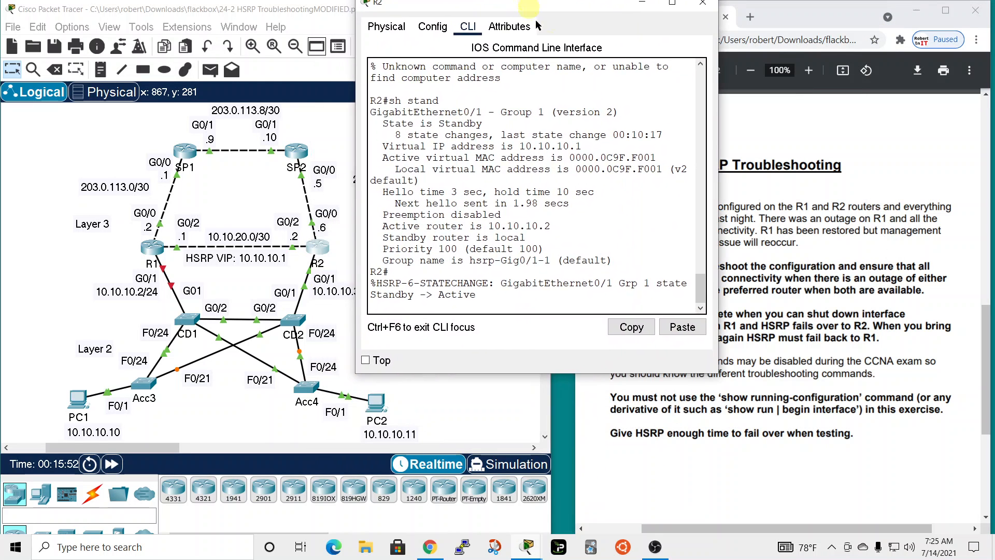
pyautogui.moveTo(718, 188); pyautogui.dragTo(797, 189)
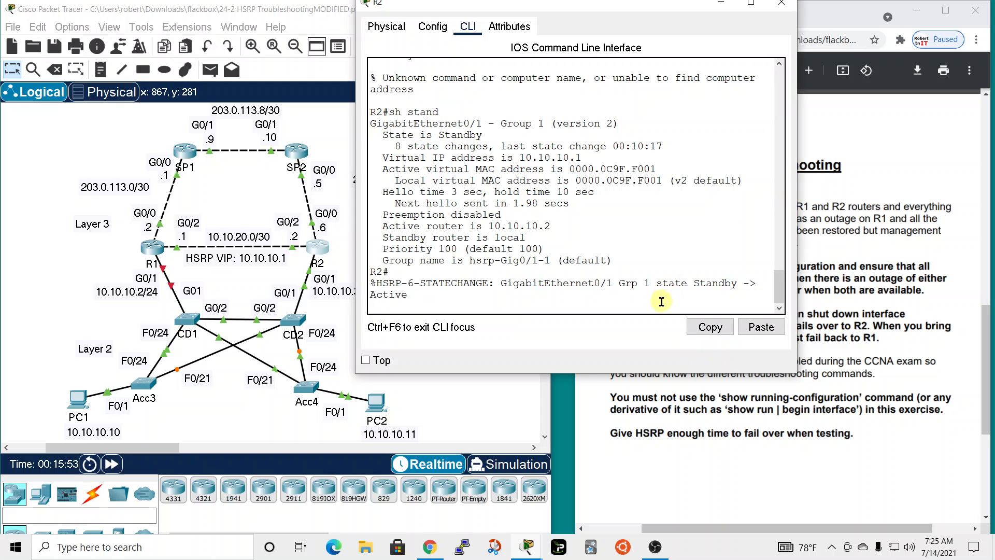
pyautogui.press('Return')
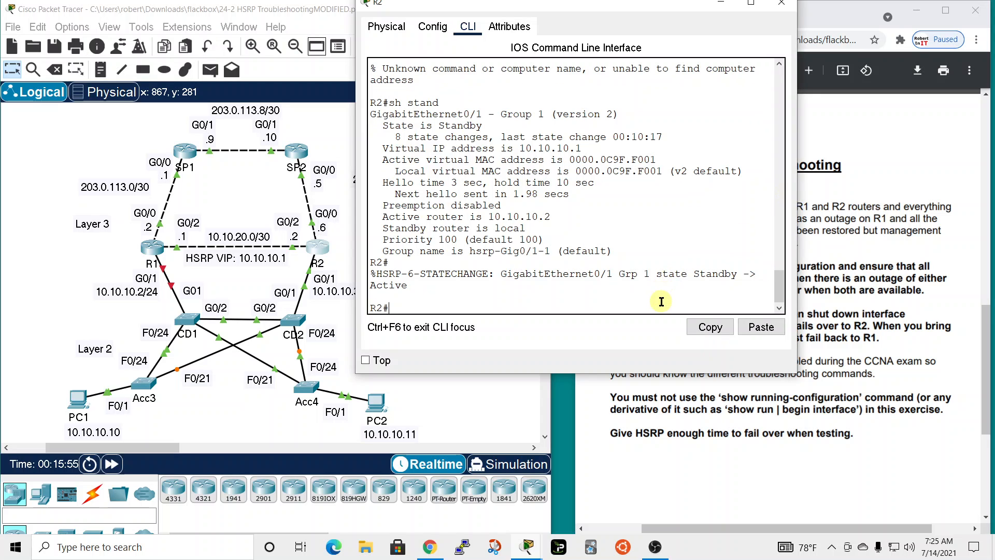
pyautogui.write('sh stand')
pyautogui.press('Tab')
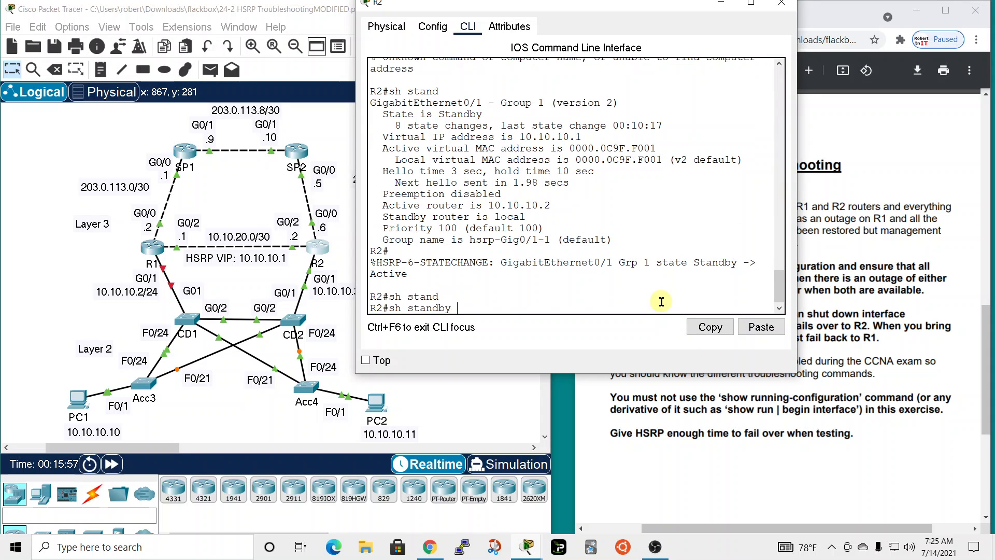
pyautogui.press('Return')
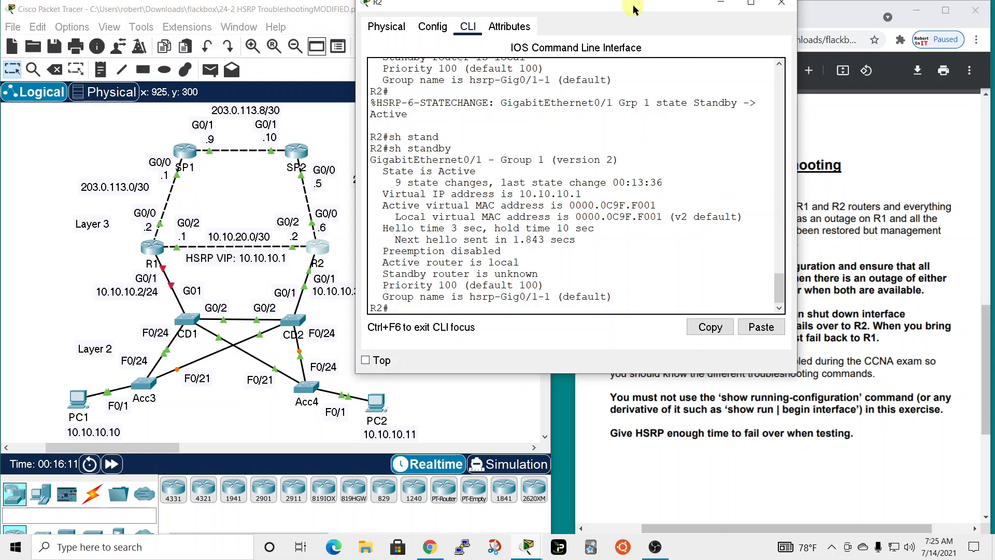
pyautogui.moveTo(635, 6); pyautogui.dragTo(418, 21)
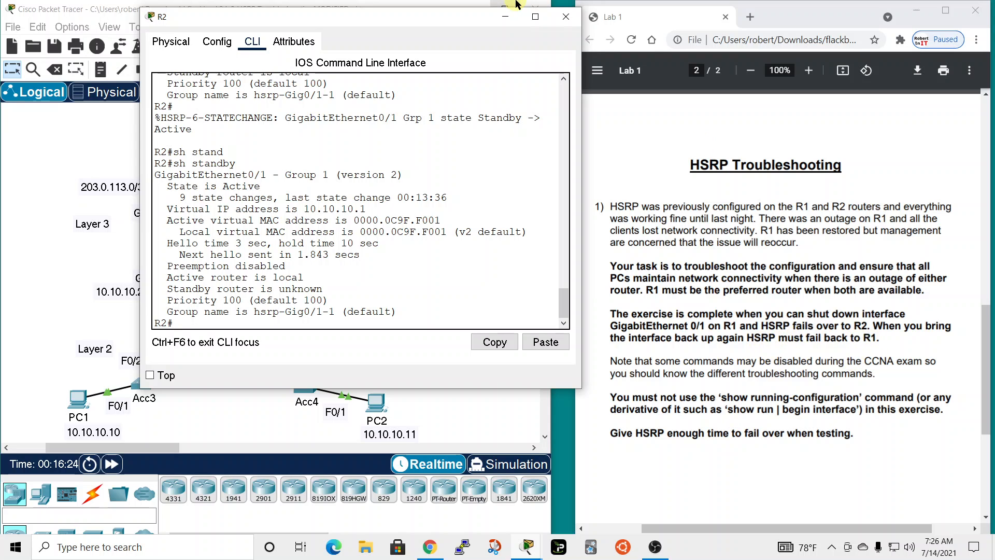
pyautogui.moveTo(473, 17); pyautogui.dragTo(715, 18)
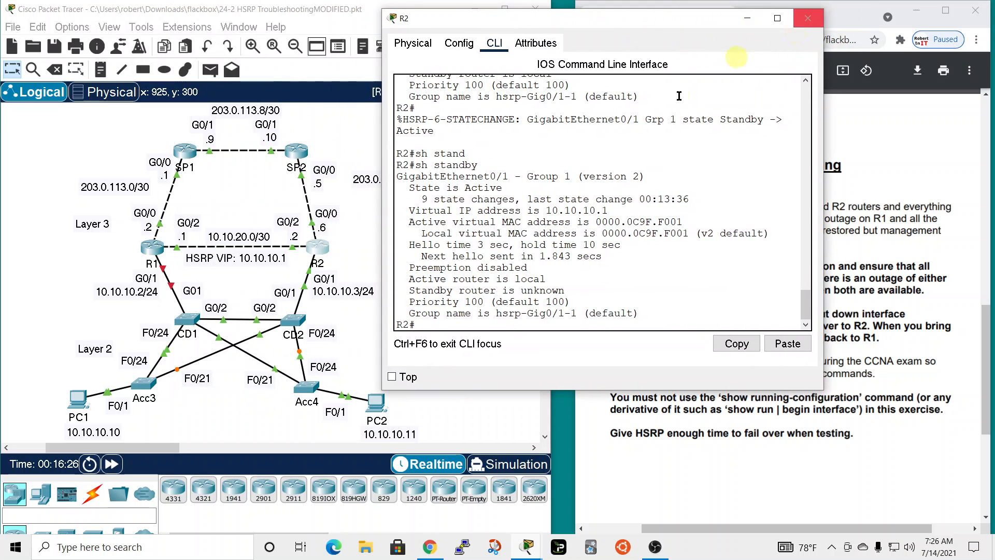
pyautogui.click(807, 18)
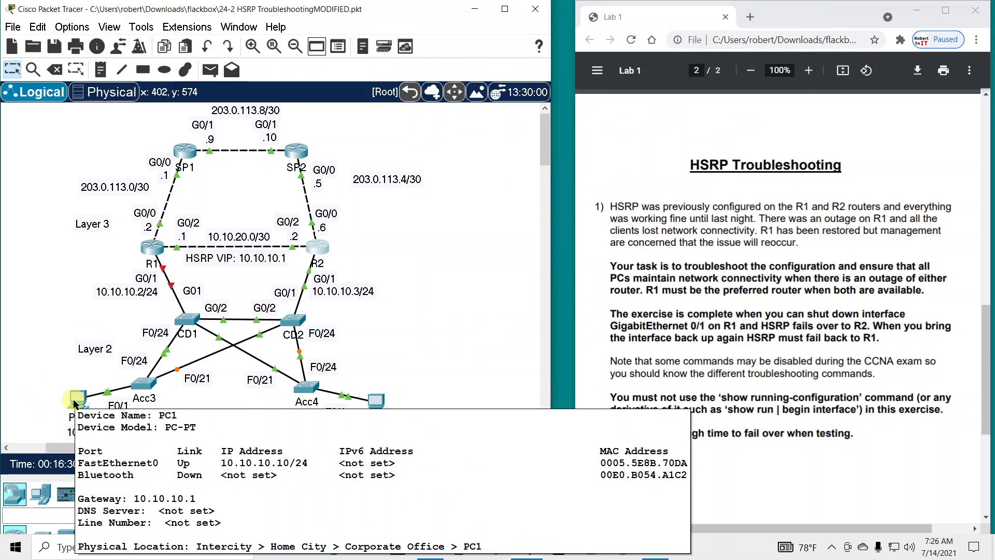
# Ping the HSRP virtual IP 10.10.10.1 from PC1's Command Prompt, and close the PC1 window.
pyautogui.click(75, 403)
pyautogui.moveTo(506, 83); pyautogui.dragTo(682, 61)
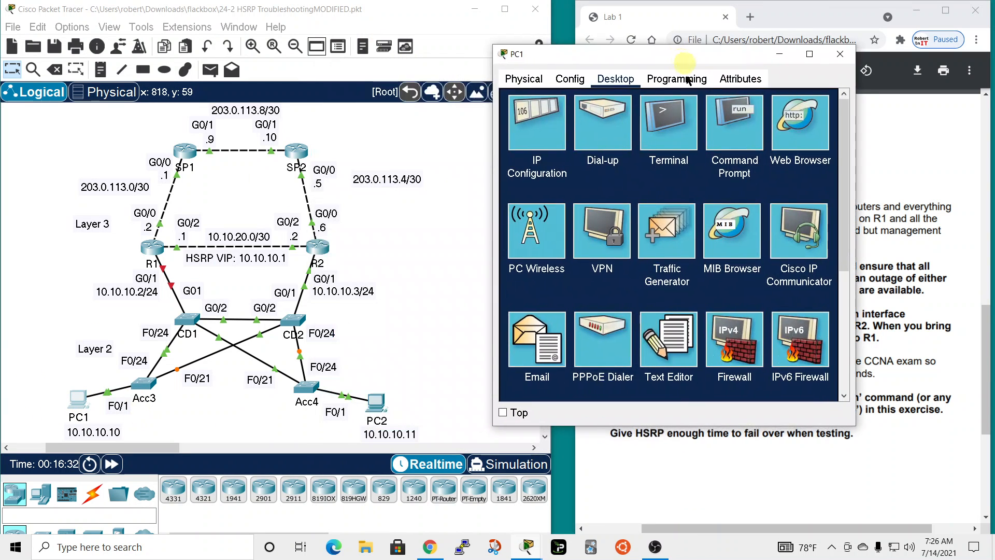
pyautogui.click(733, 129)
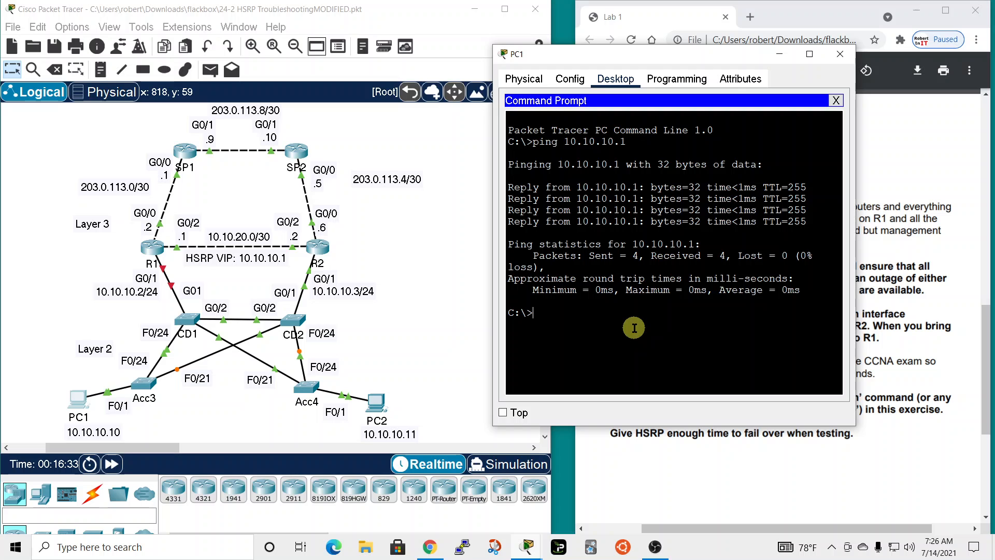
pyautogui.press('Return')
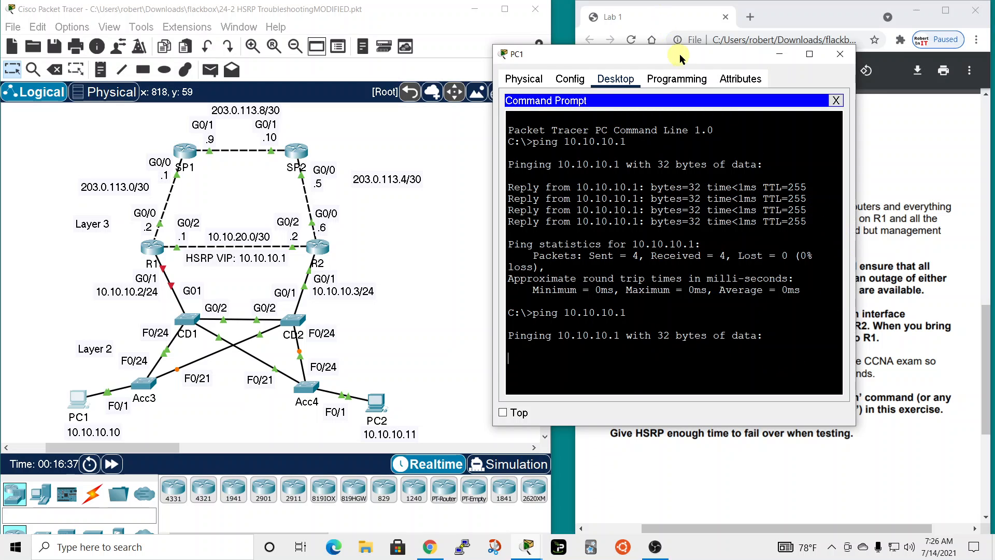
pyautogui.moveTo(680, 54); pyautogui.dragTo(721, 6)
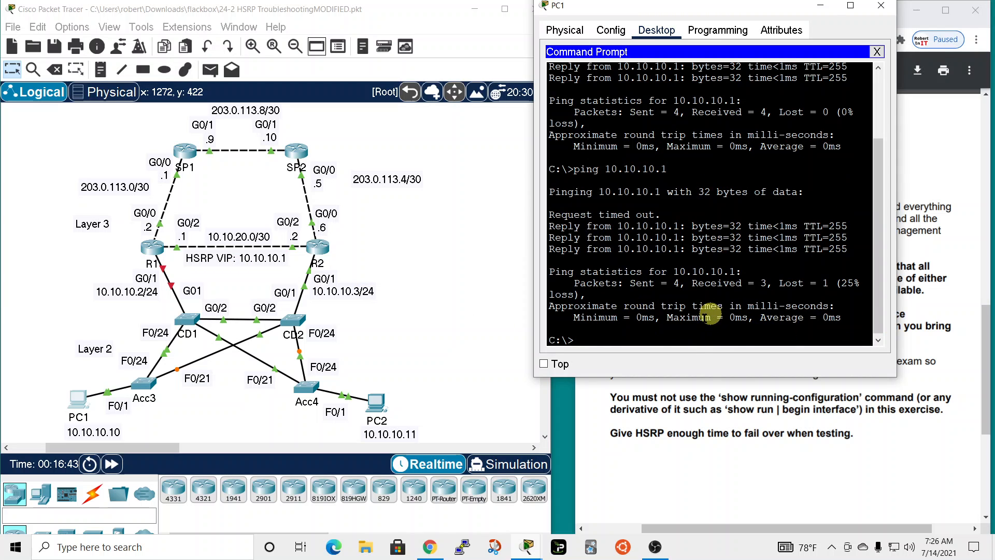
pyautogui.click(882, 6)
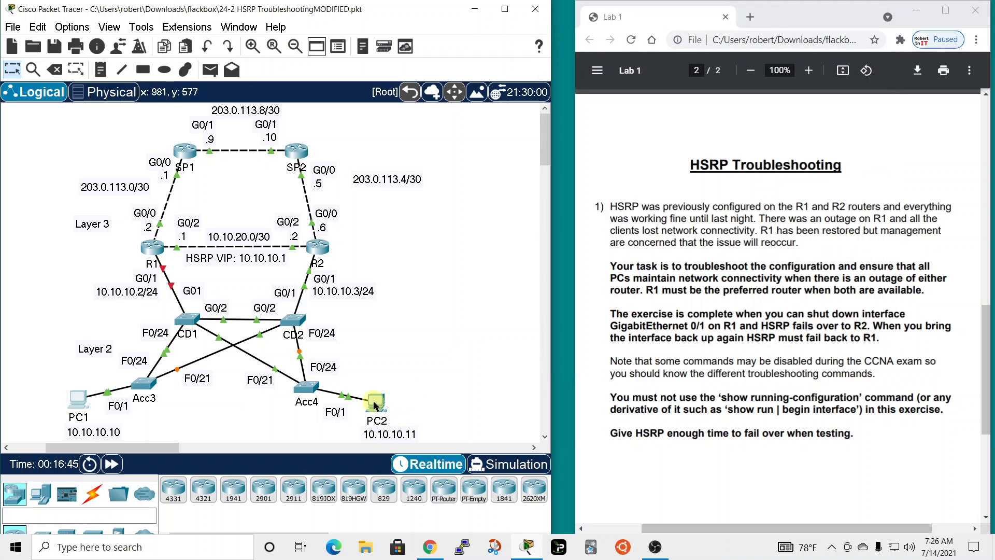
# Repeat the ping to 10.10.10.1 from PC2's Command Prompt, and close the PC2 window.
pyautogui.click(375, 405)
pyautogui.click(558, 136)
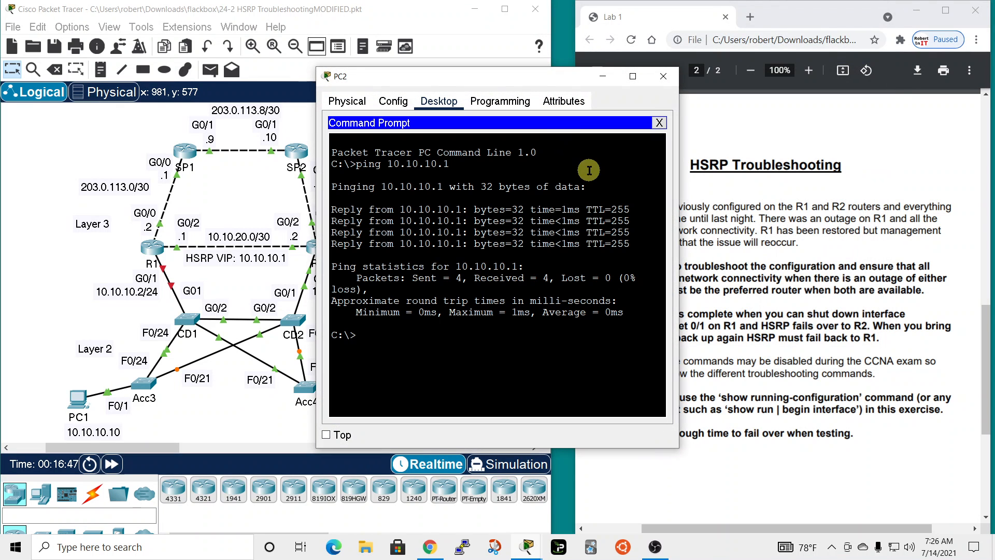
pyautogui.press('Up')
pyautogui.press('Return')
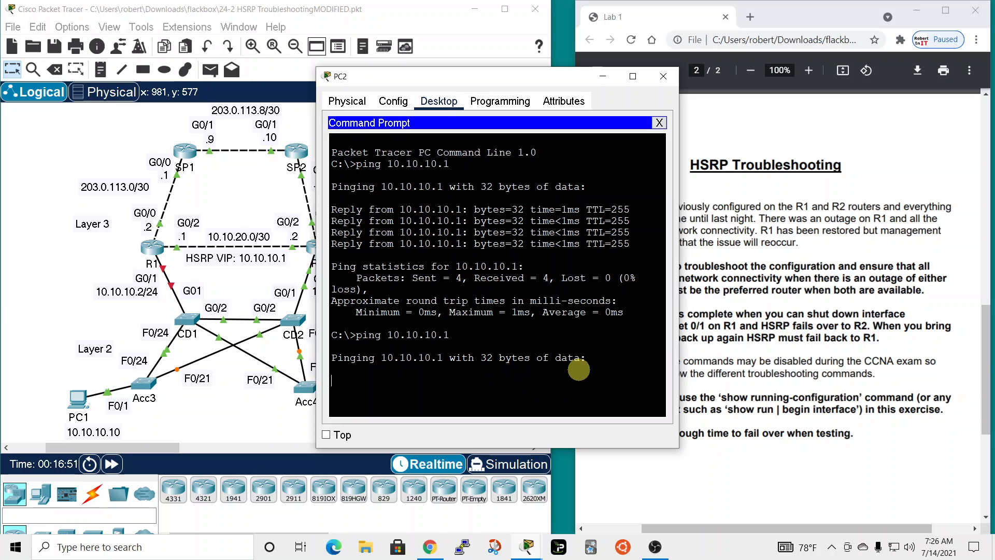
pyautogui.moveTo(578, 76); pyautogui.dragTo(798, 50)
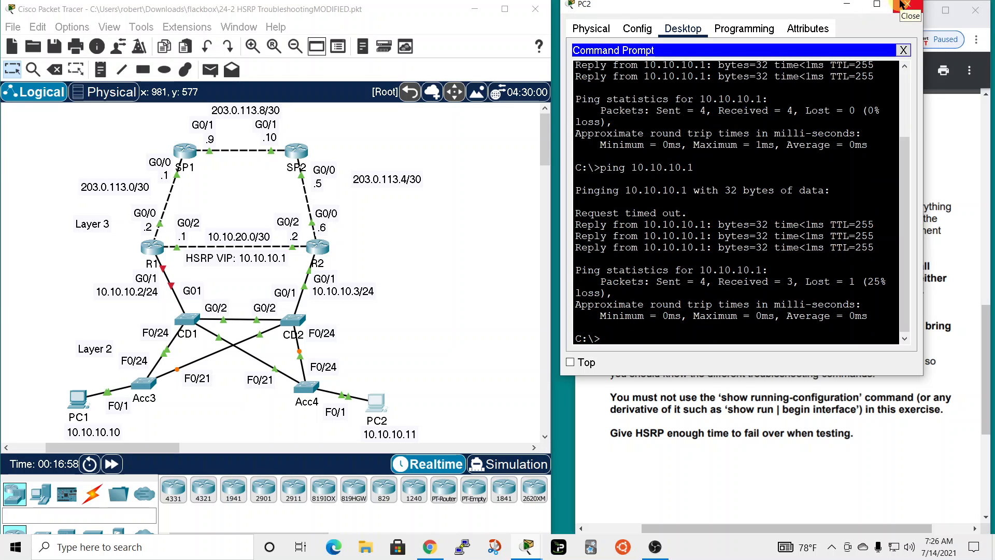
pyautogui.click(904, 5)
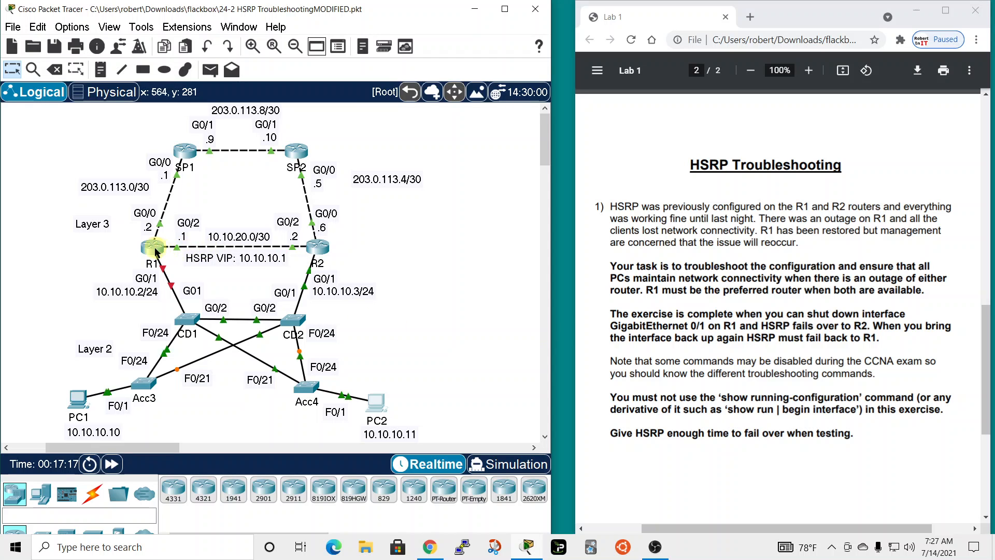
# Reopen interface gigabitEthernet 0/1 for configuration in R1's CLI and bring it back up with no shut.
pyautogui.moveTo(153, 251)
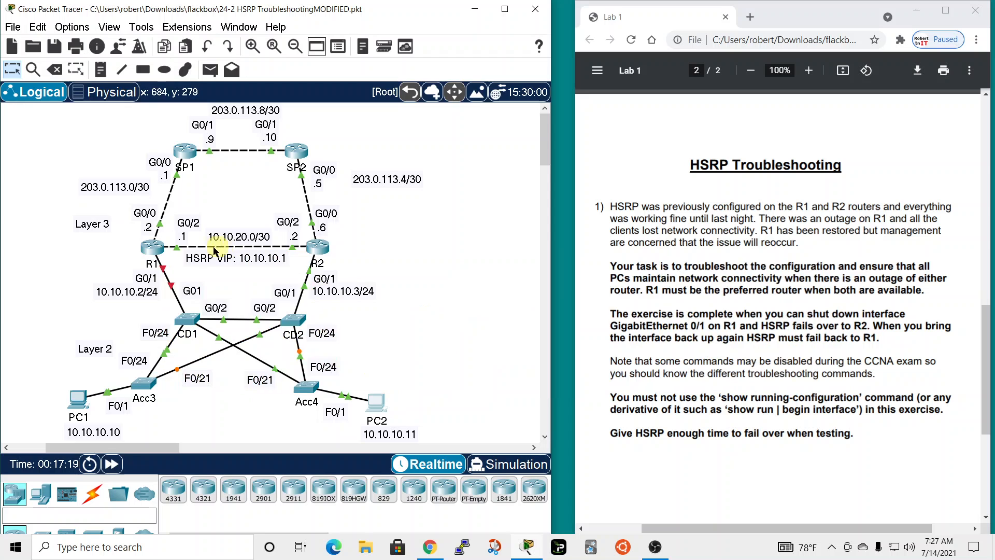
pyautogui.click(158, 251)
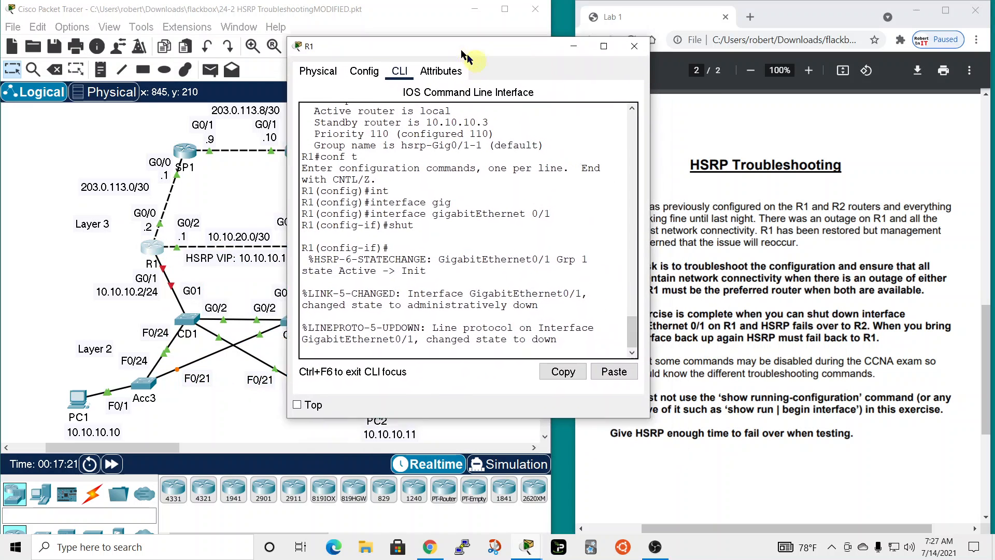
pyautogui.press('Return')
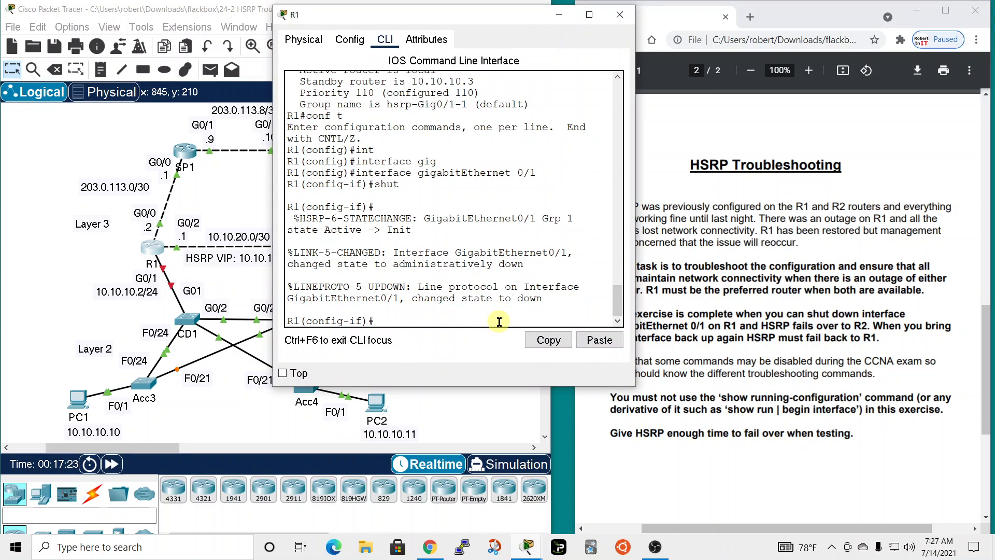
pyautogui.write('exit')
pyautogui.press('Return')
pyautogui.write('int')
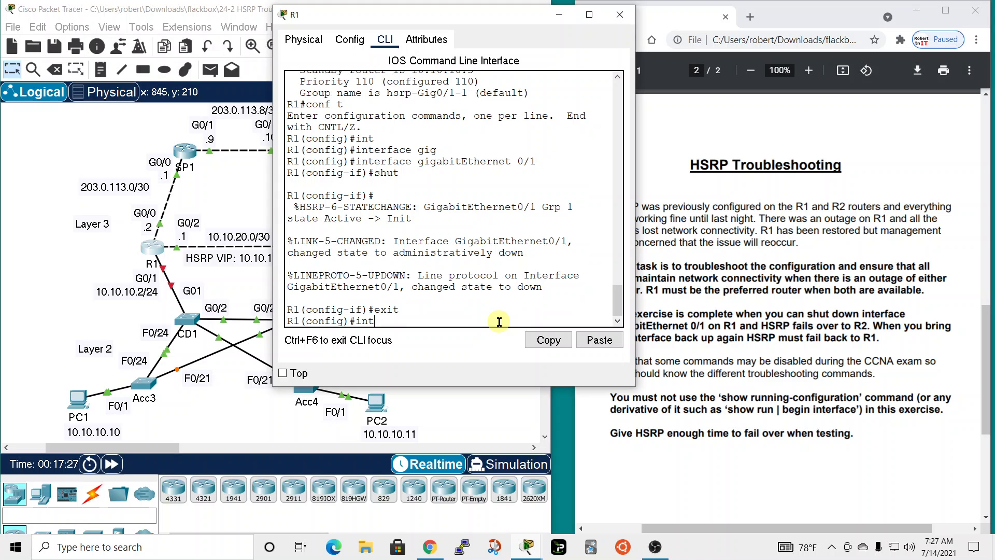
pyautogui.press('Tab')
pyautogui.write('gig')
pyautogui.press('Tab')
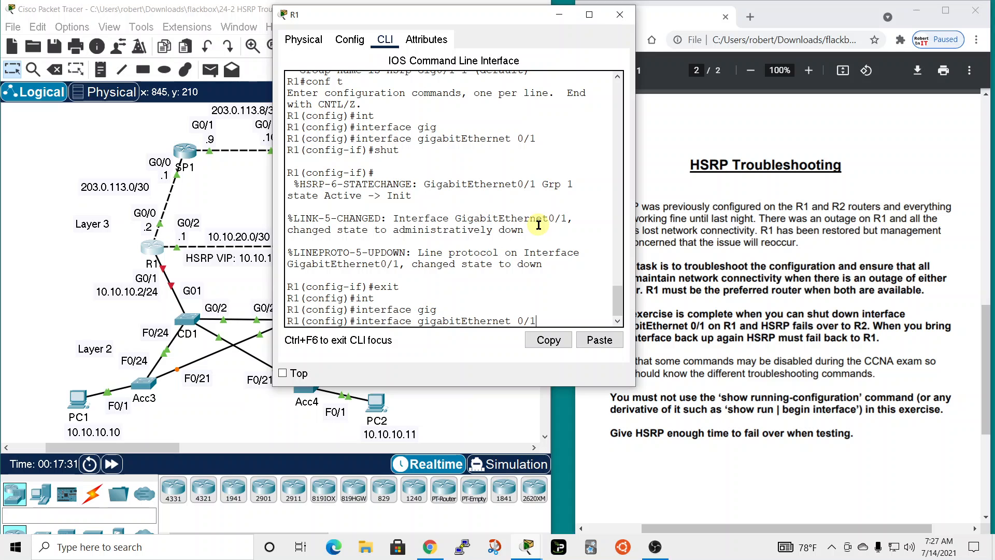
pyautogui.press('Return')
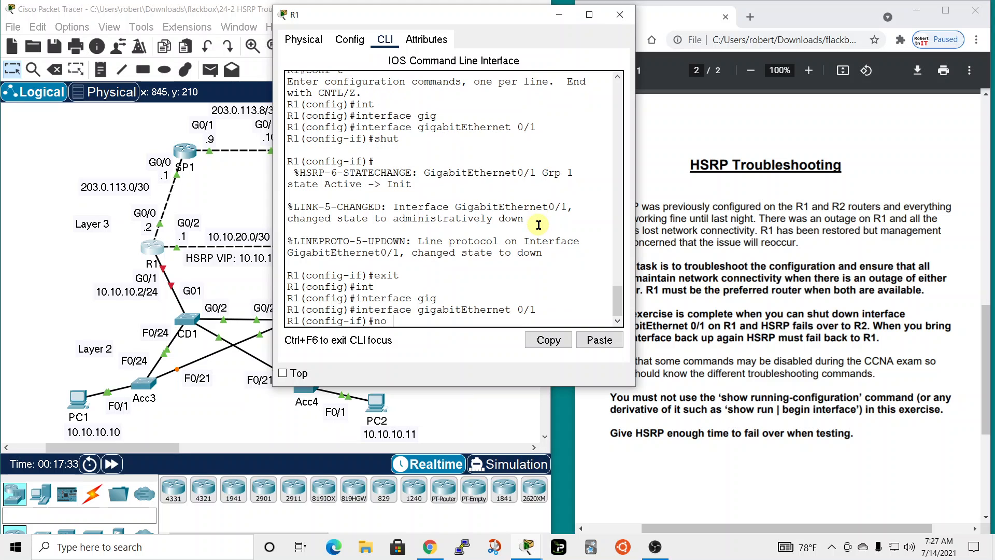
pyautogui.write('no shut')
pyautogui.press('Return')
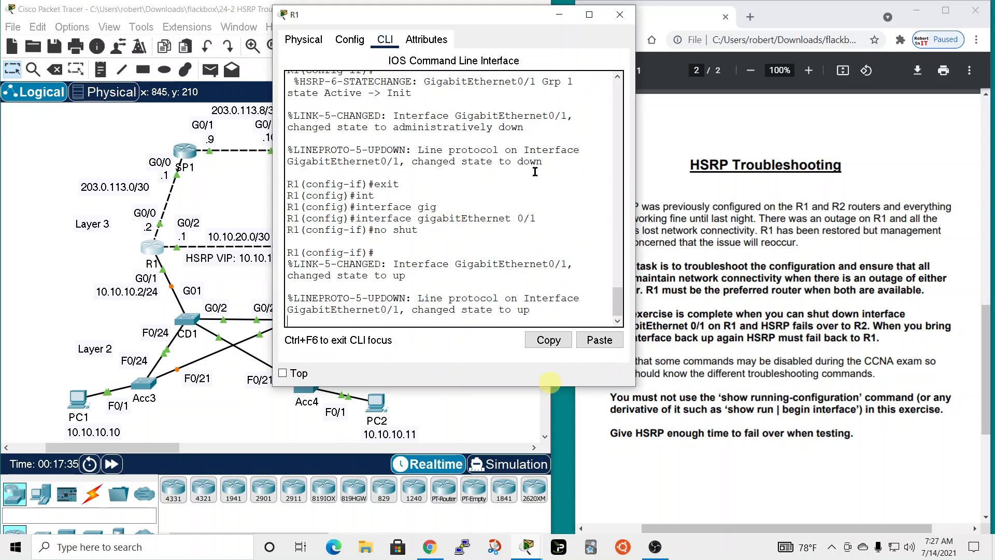
# Fast-forward the simulation time to let HSRP fail back, and leave configuration mode on R1 with end.
pyautogui.moveTo(484, 15); pyautogui.dragTo(792, 29)
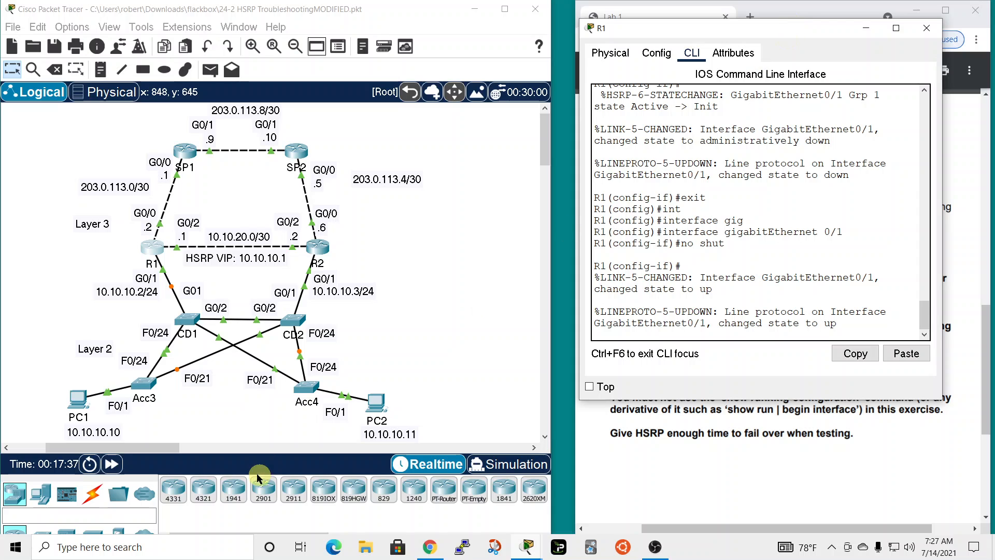
pyautogui.click(113, 468)
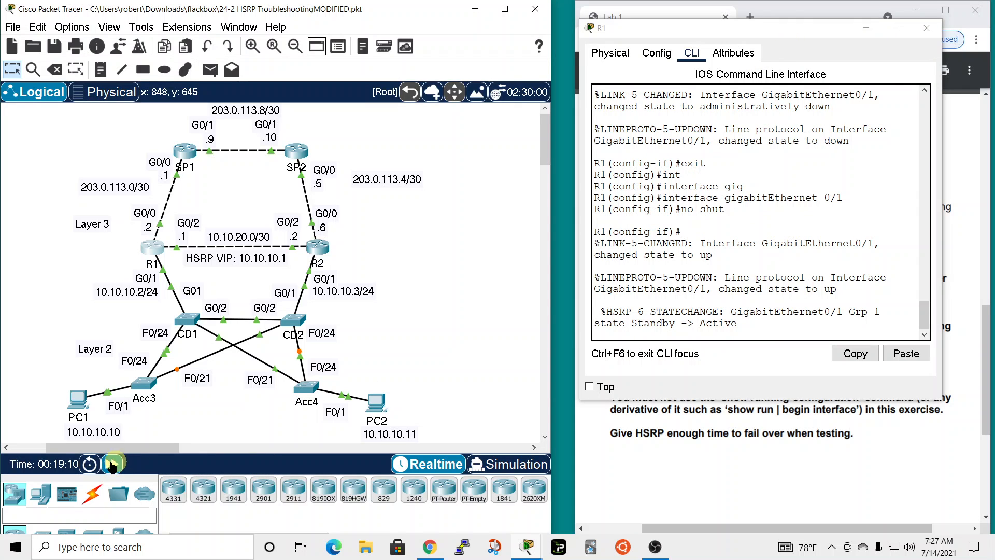
pyautogui.click(770, 336)
pyautogui.press('Return')
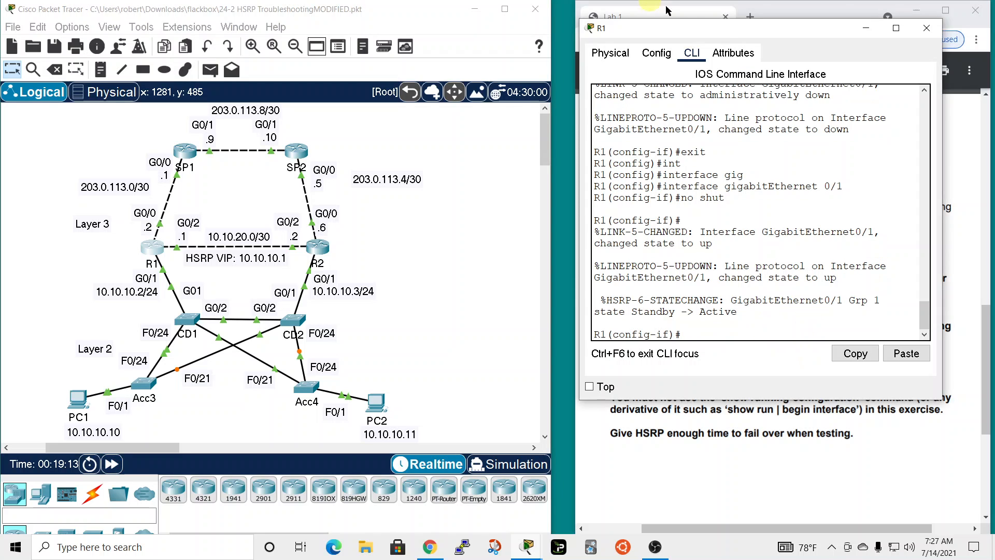
pyautogui.moveTo(729, 30); pyautogui.dragTo(277, 29)
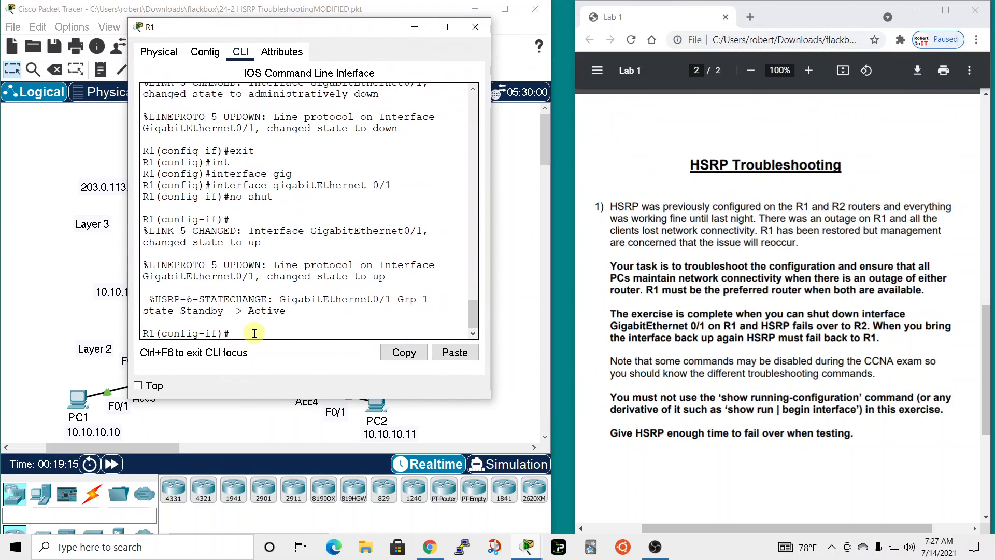
pyautogui.write('end')
pyautogui.press('Return')
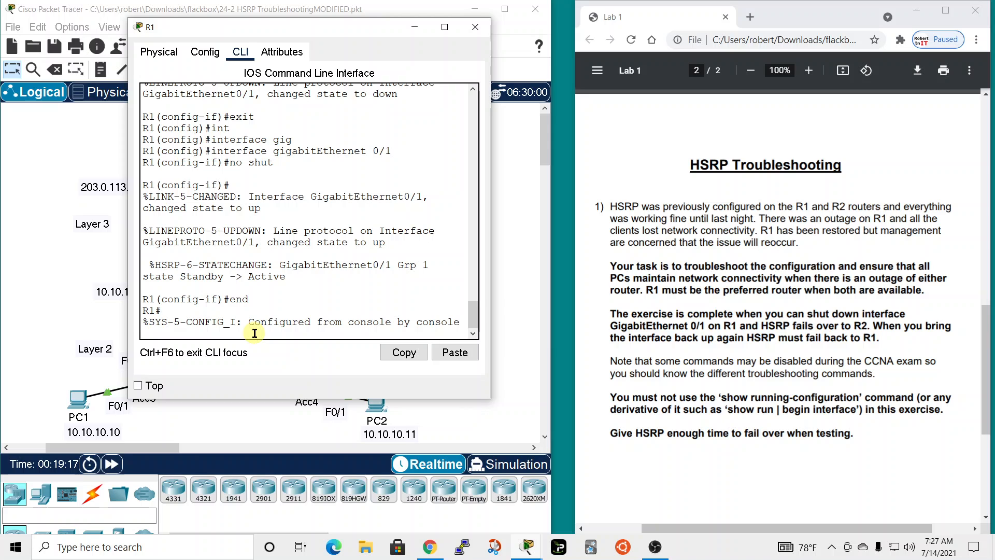
# Check R1's HSRP status with show standby, widen the CLI window to read the output, and close it.
pyautogui.press('Return')
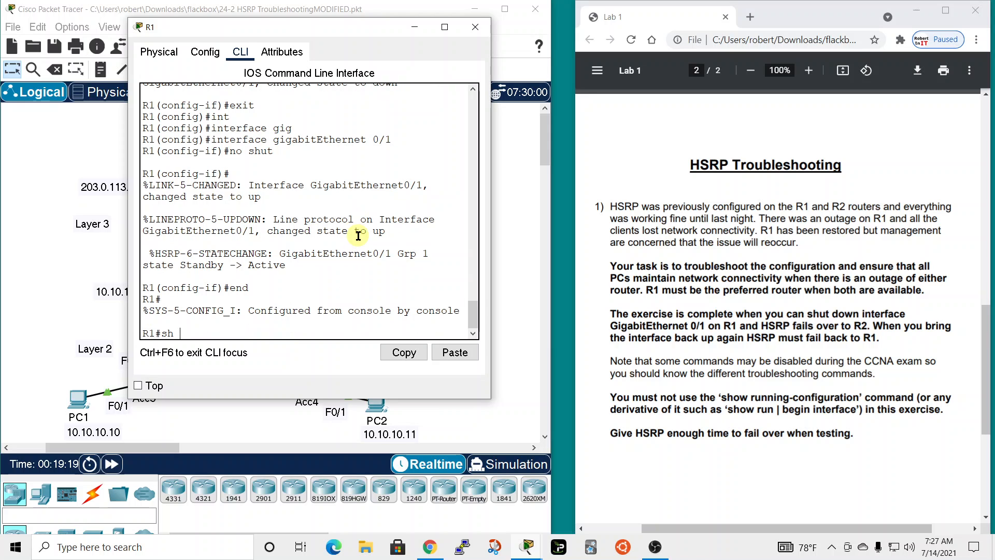
pyautogui.write('sh stand')
pyautogui.press('Tab')
pyautogui.press('Return')
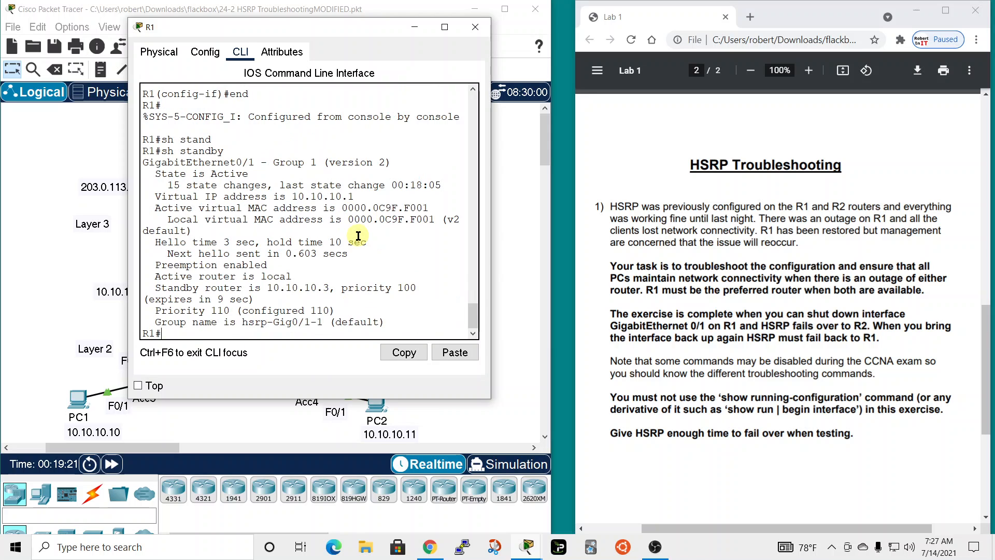
pyautogui.moveTo(491, 197); pyautogui.dragTo(569, 207)
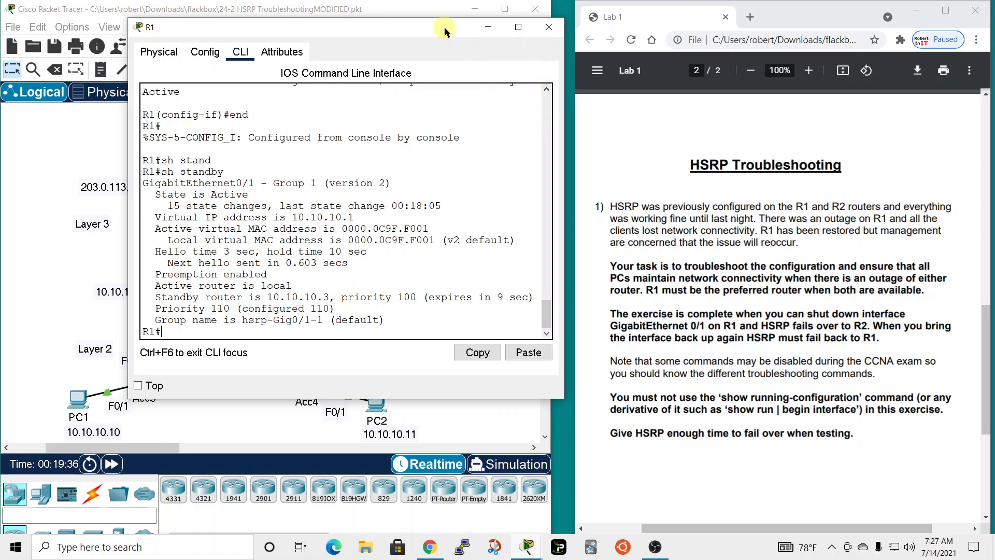
pyautogui.moveTo(444, 27); pyautogui.dragTo(549, 43)
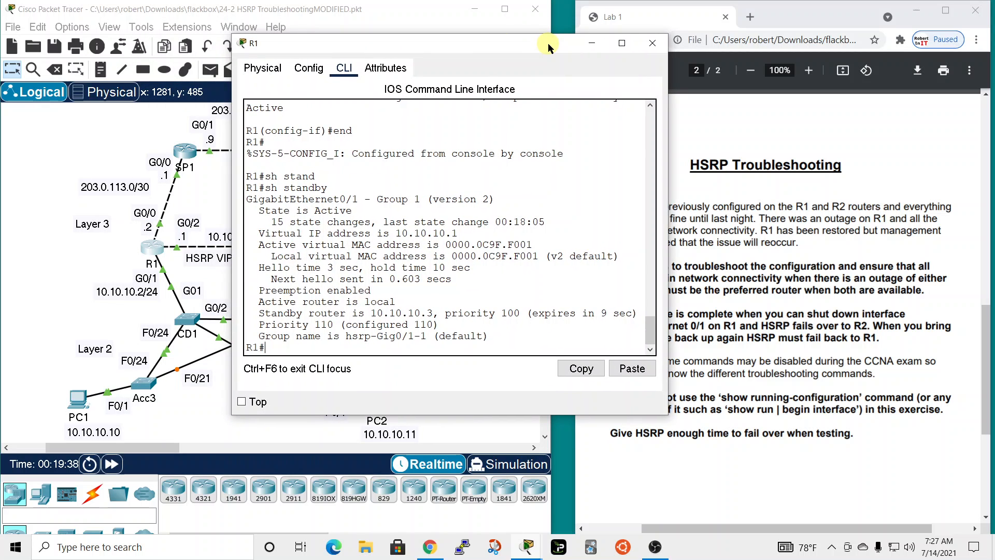
pyautogui.click(651, 43)
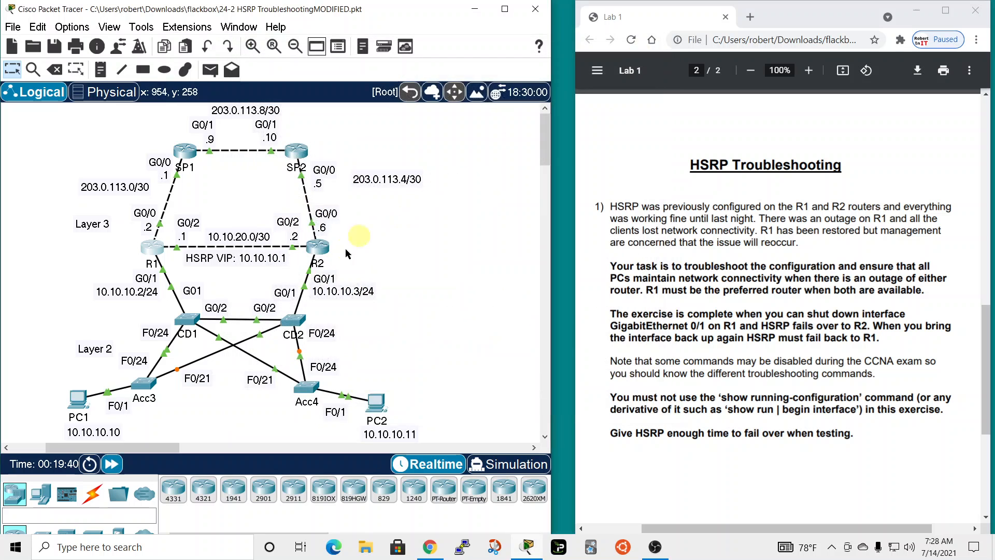
# Open R2's CLI and check its HSRP status with show standby.
pyautogui.click(313, 247)
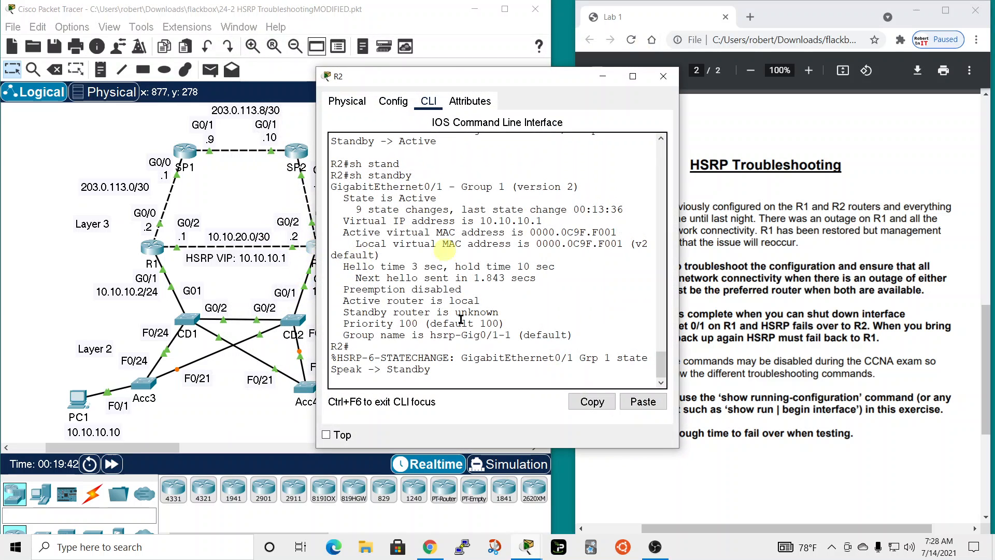
pyautogui.press('Return')
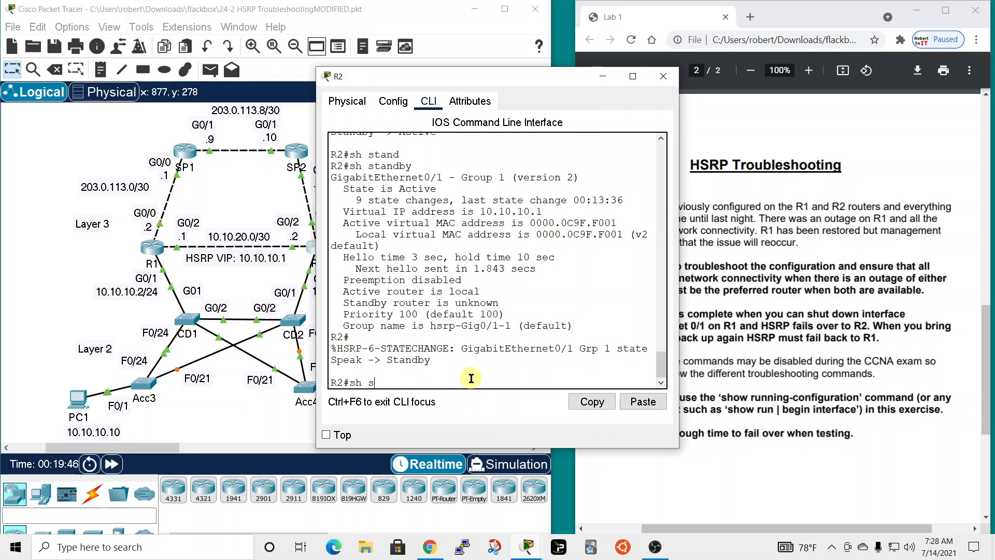
pyautogui.write('sh stadn')
pyautogui.press('Tab')
pyautogui.write('nd')
pyautogui.press('Tab')
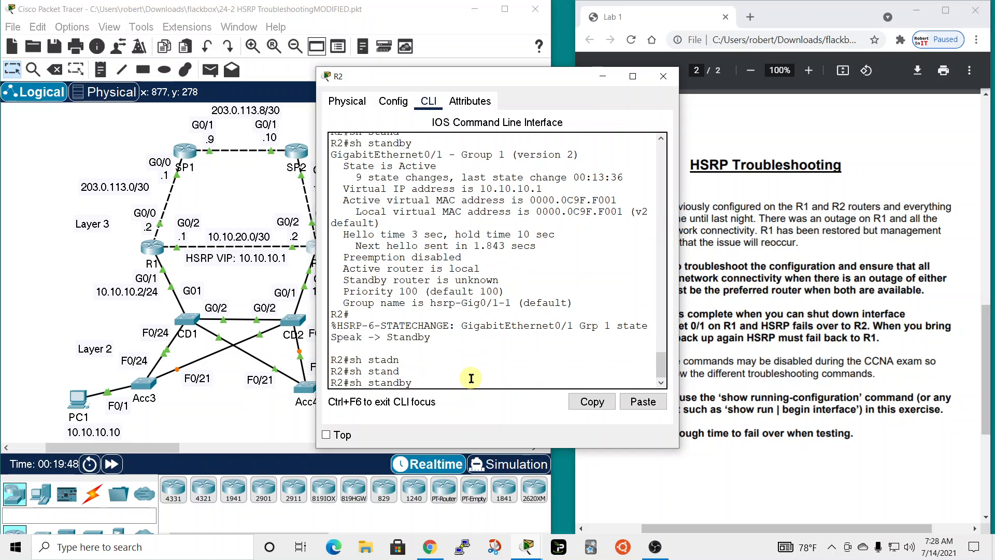
pyautogui.press('Return')
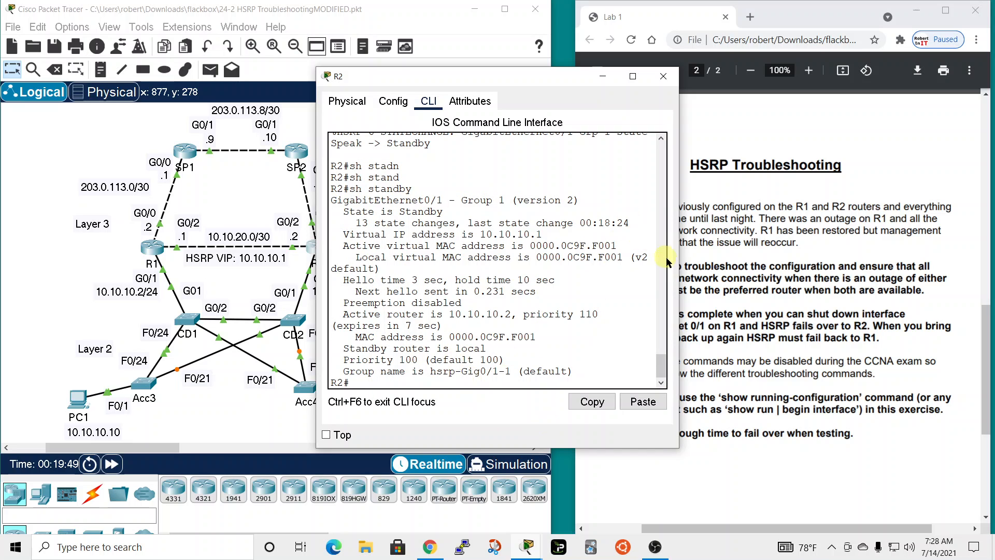
# Widen R2's CLI window, rerun show standby to recheck the HSRP roles, and close the window.
pyautogui.moveTo(680, 265); pyautogui.dragTo(764, 276)
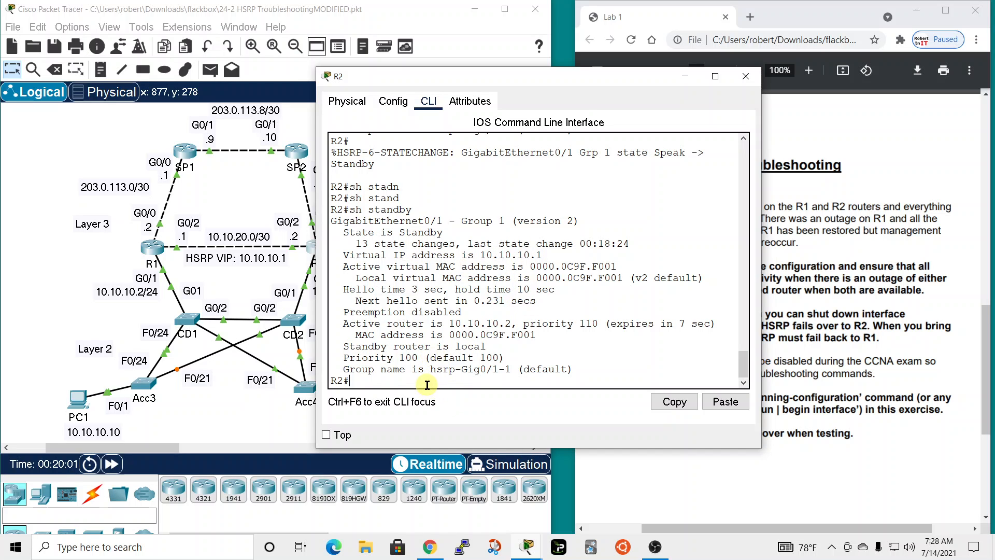
pyautogui.press('Return')
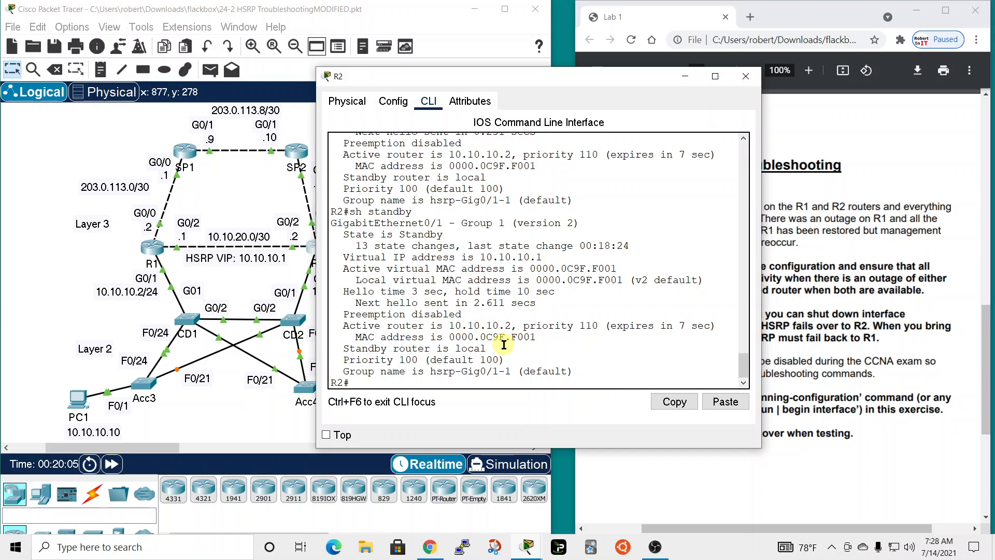
pyautogui.click(746, 76)
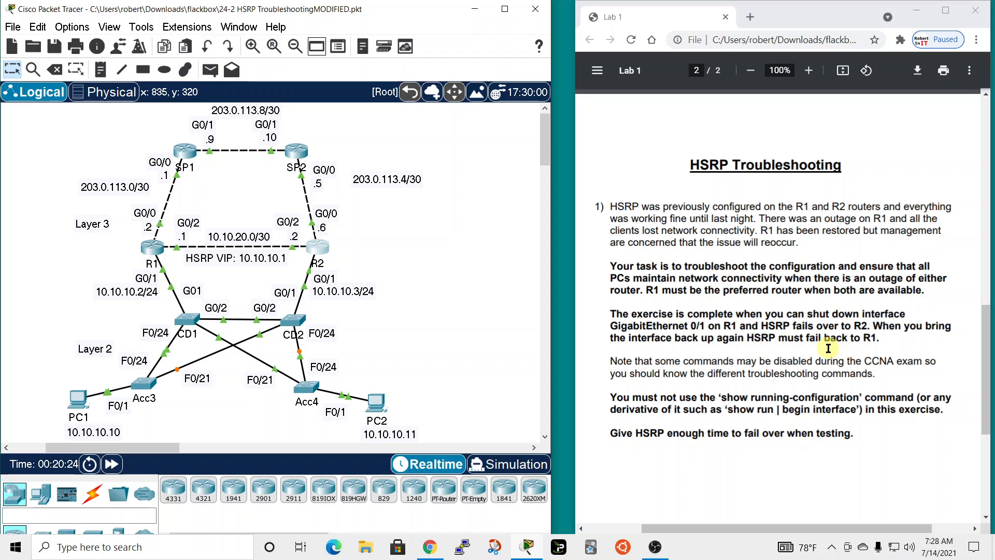
# Reopen R1's CLI to review its active router, preemption and priority in the standby output, and close the window.
pyautogui.click(152, 247)
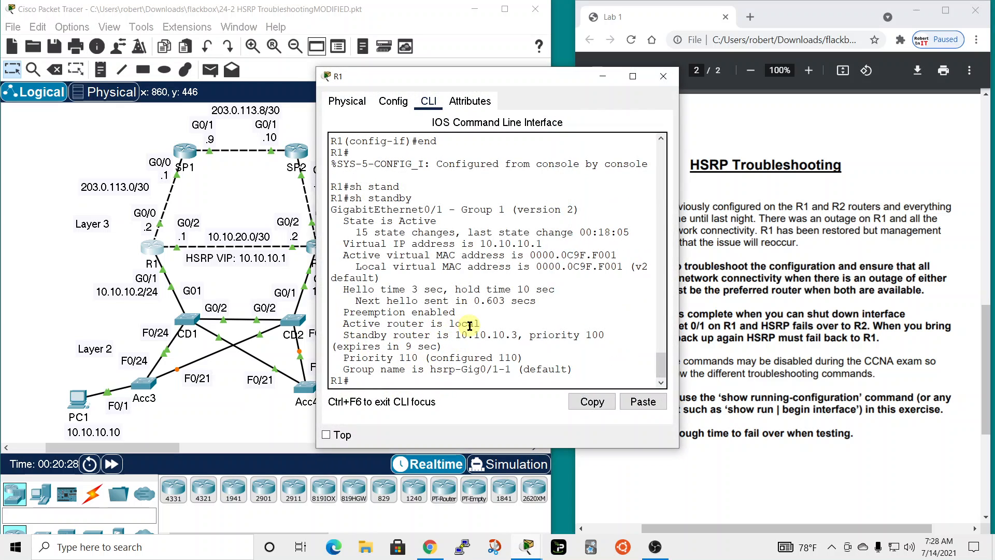
pyautogui.click(663, 77)
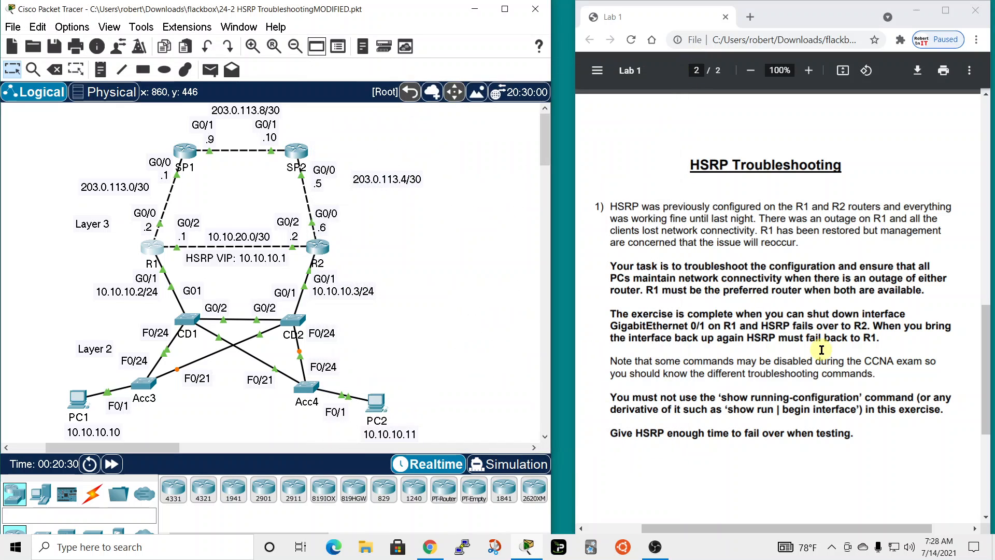